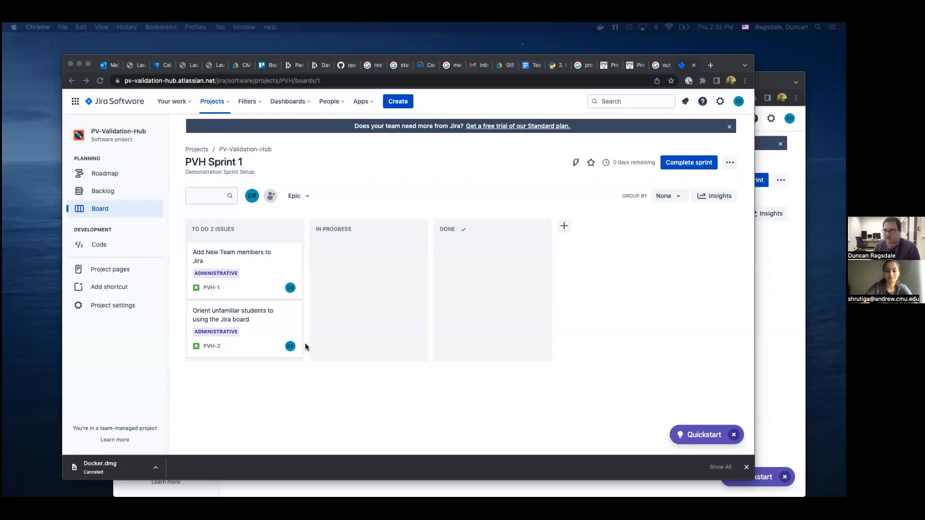
Move the front Jira browser window toward the screen's upper-left corner and enlarge it to cover the window behind.
{"action": "left_click", "coordinate": [429, 171]}
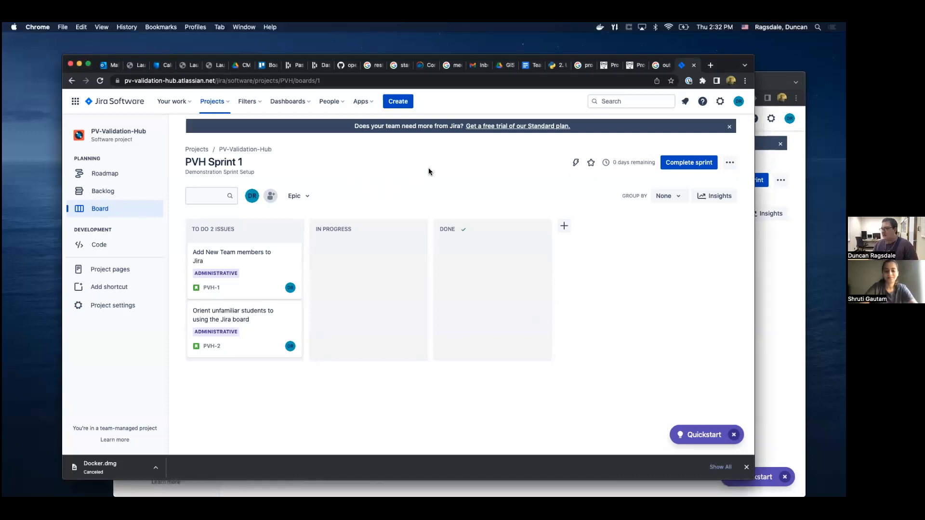
{"action": "left_click_drag", "start_coordinate": [731, 66], "coordinate": [681, 55]}
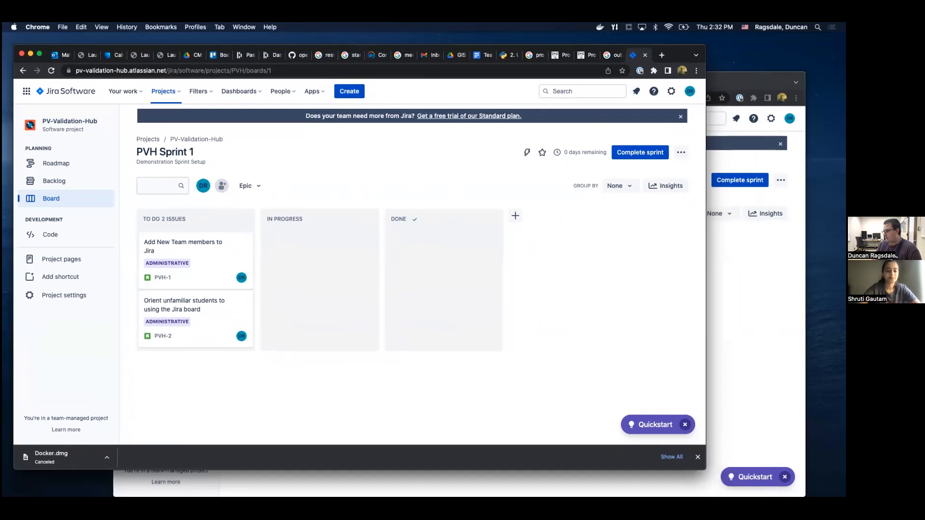
{"action": "left_click_drag", "start_coordinate": [703, 470], "coordinate": [809, 485]}
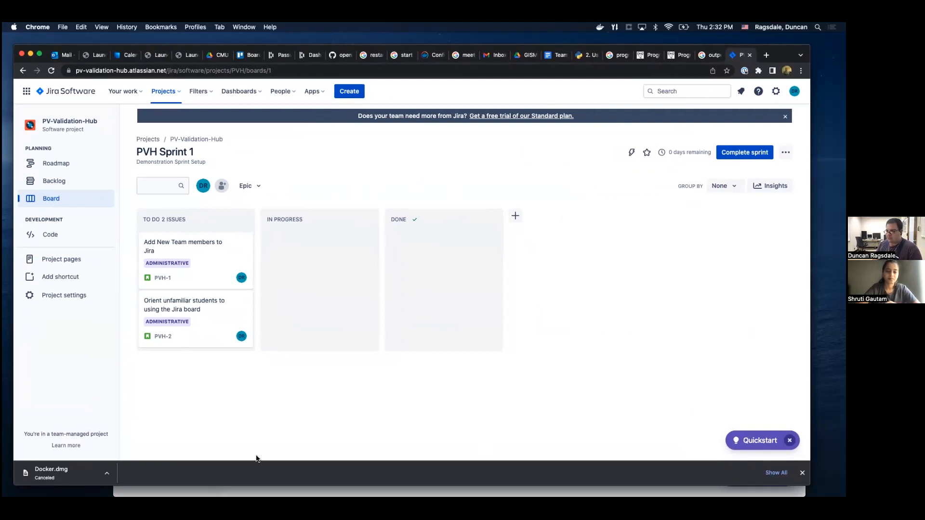
Create a story titled "This a new task" in the project's backlog.
{"action": "left_click", "coordinate": [55, 188]}
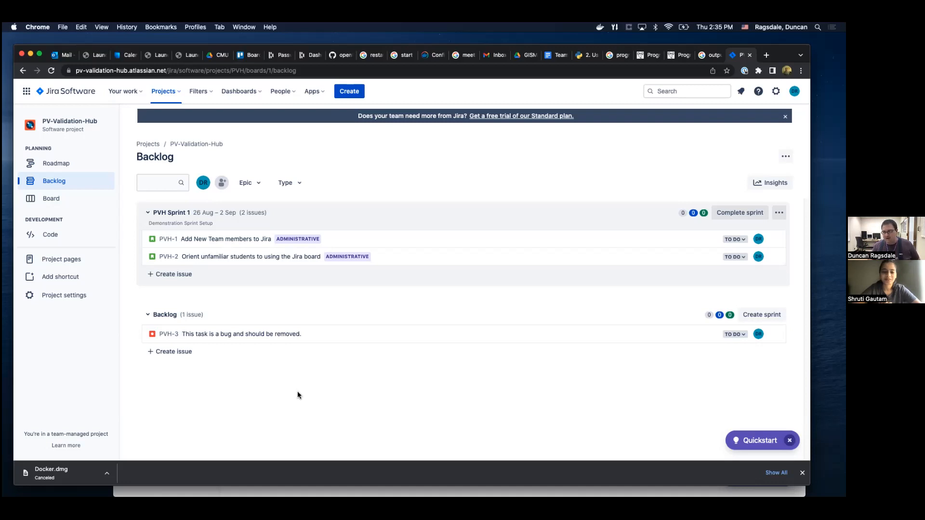
{"action": "left_click", "coordinate": [186, 353]}
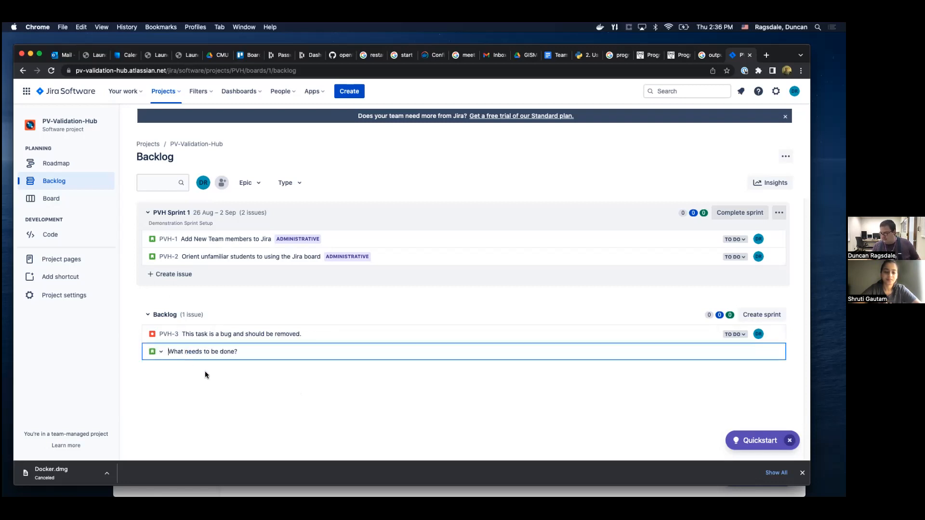
{"action": "left_click", "coordinate": [158, 351]}
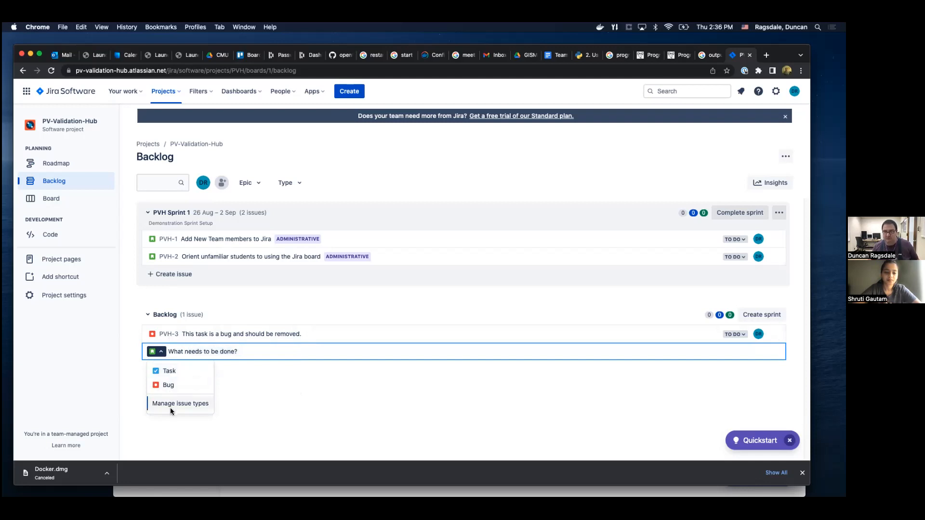
{"action": "left_click", "coordinate": [217, 353]}
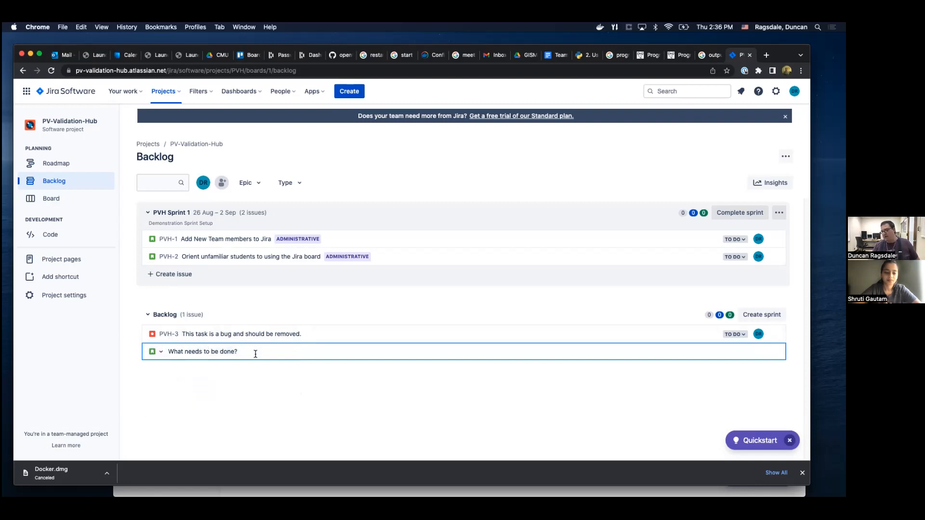
{"action": "type", "text": "This "}
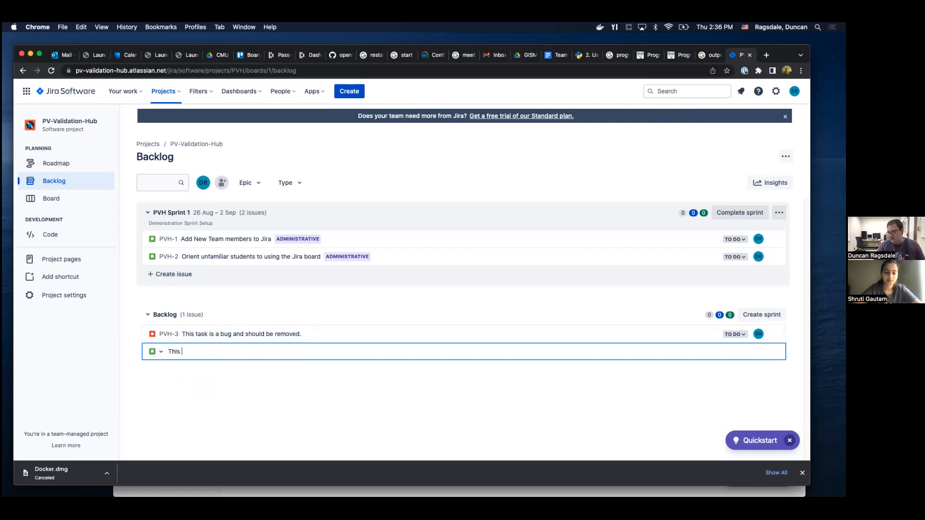
{"action": "type", "text": "a new ta"}
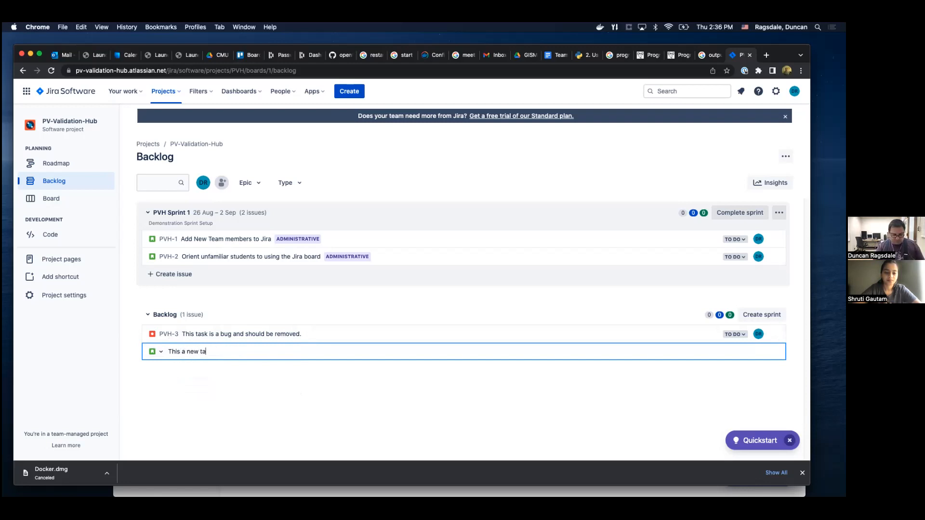
{"action": "type", "text": "sk"}
{"action": "key", "text": "Return"}
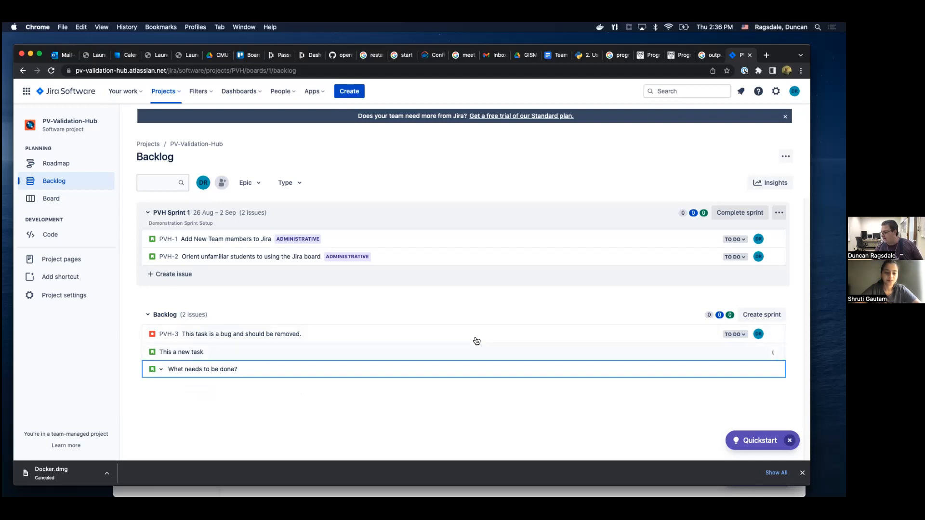
Set the status of the backlog bug "This task is a bug and should be removed." to Done.
{"action": "left_click", "coordinate": [734, 352]}
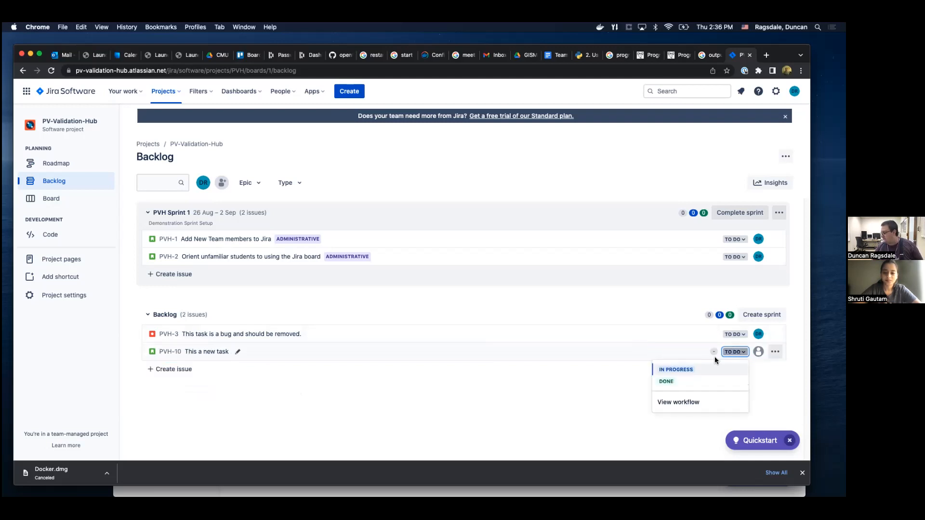
{"action": "left_click", "coordinate": [632, 373]}
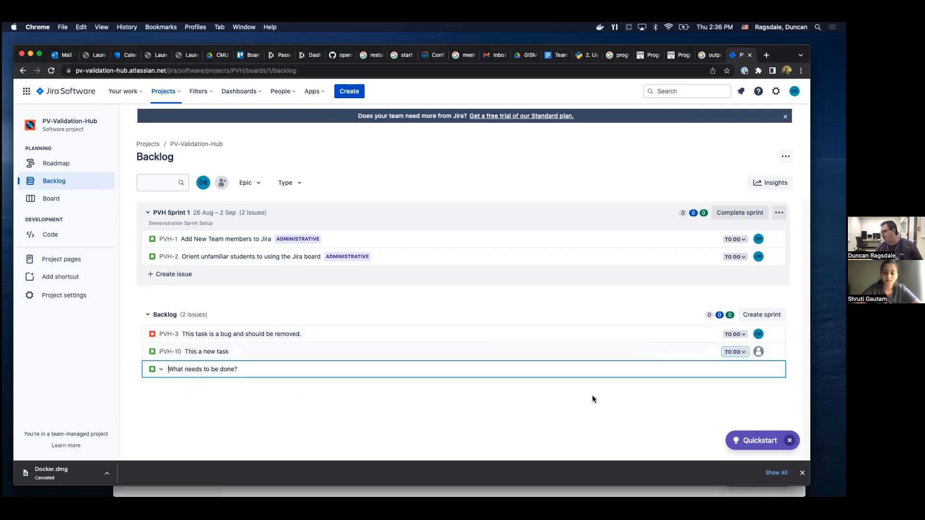
{"action": "left_click", "coordinate": [742, 353]}
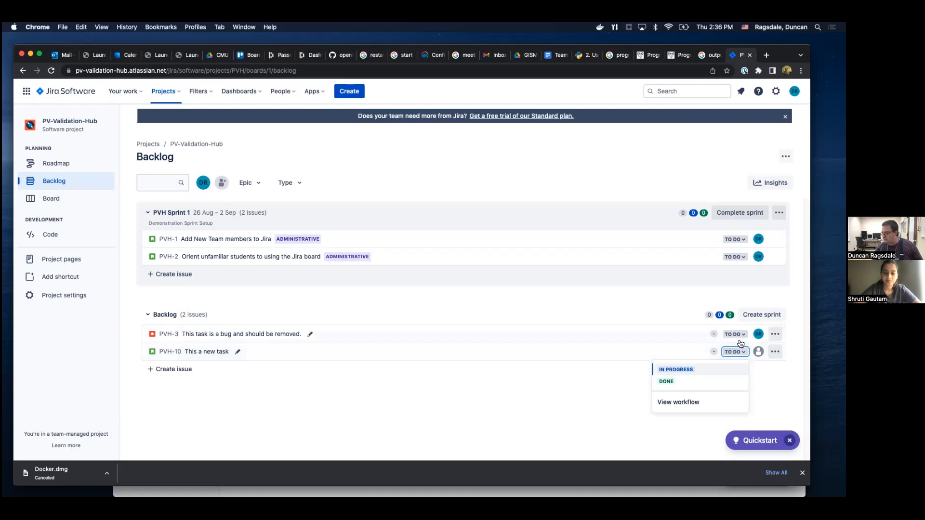
{"action": "left_click", "coordinate": [739, 338]}
{"action": "left_click", "coordinate": [540, 335]}
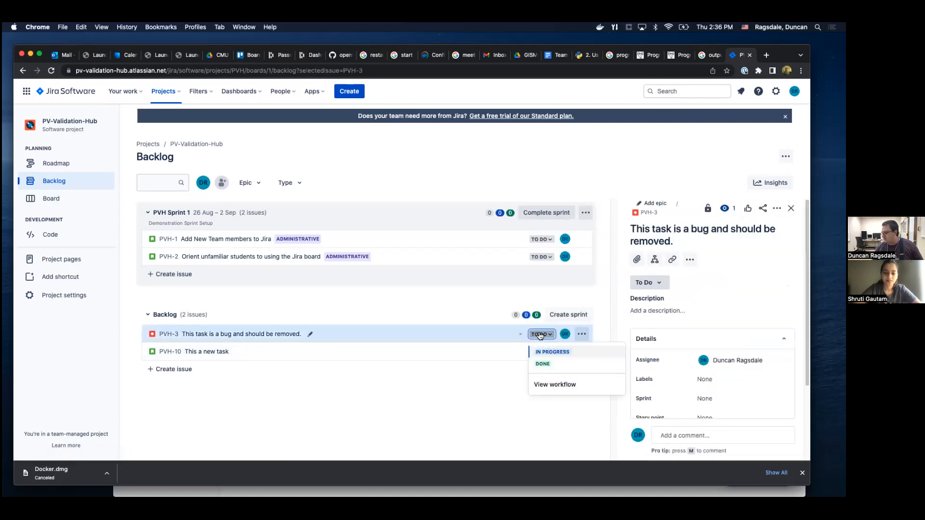
{"action": "left_click", "coordinate": [544, 365]}
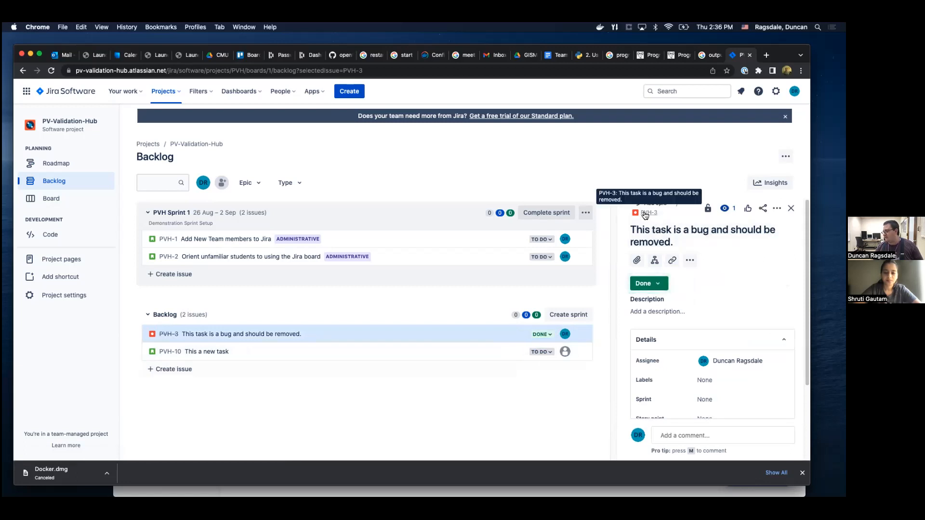
Look over the epics available for the bug and the backlog's epic filter, showing and hiding the epic panel.
{"action": "left_click", "coordinate": [662, 205]}
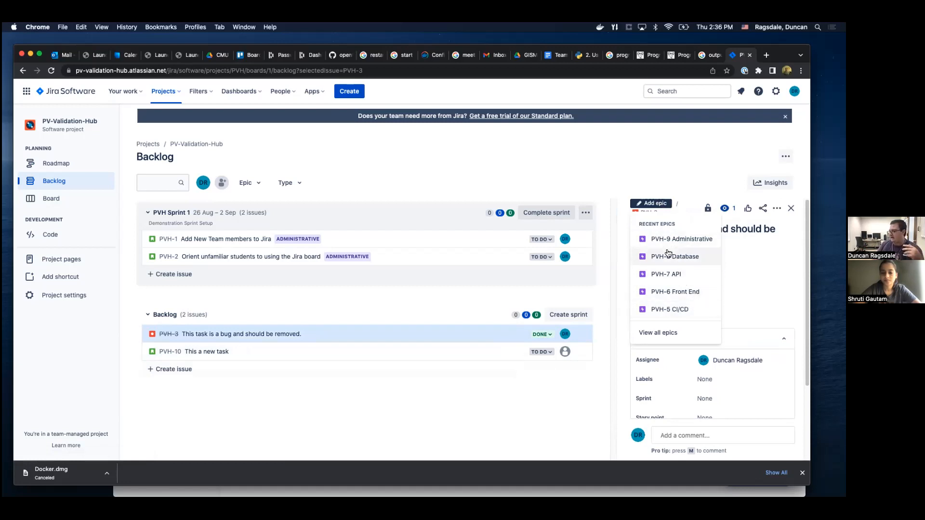
{"action": "left_click", "coordinate": [259, 184]}
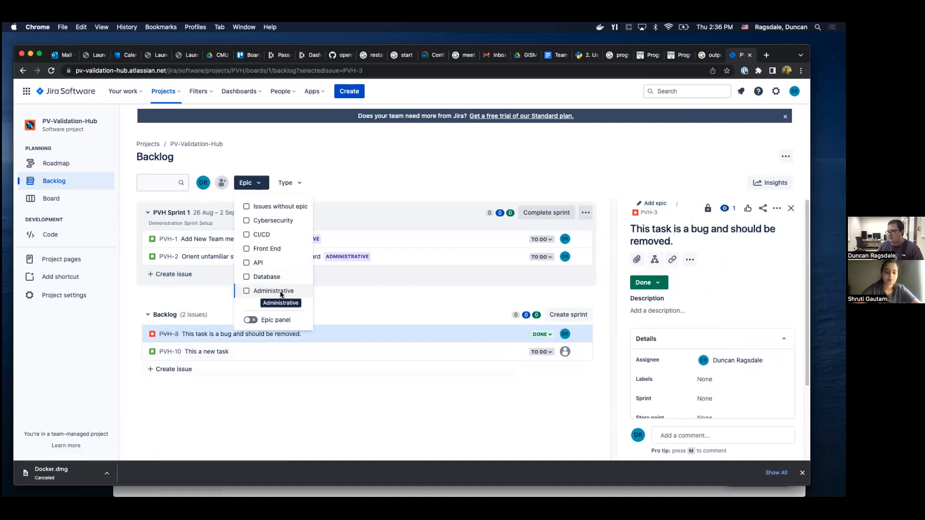
{"action": "left_click", "coordinate": [251, 320]}
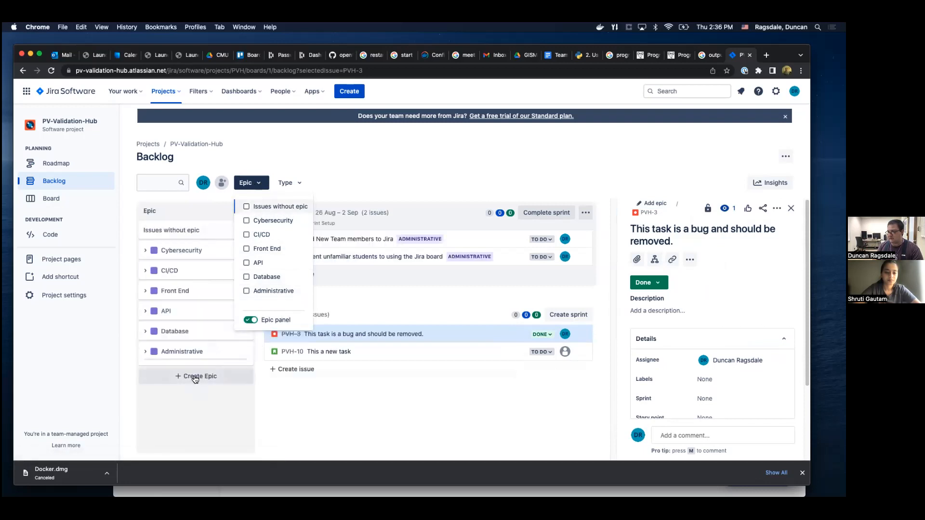
{"action": "left_click", "coordinate": [255, 321]}
{"action": "left_click", "coordinate": [325, 178]}
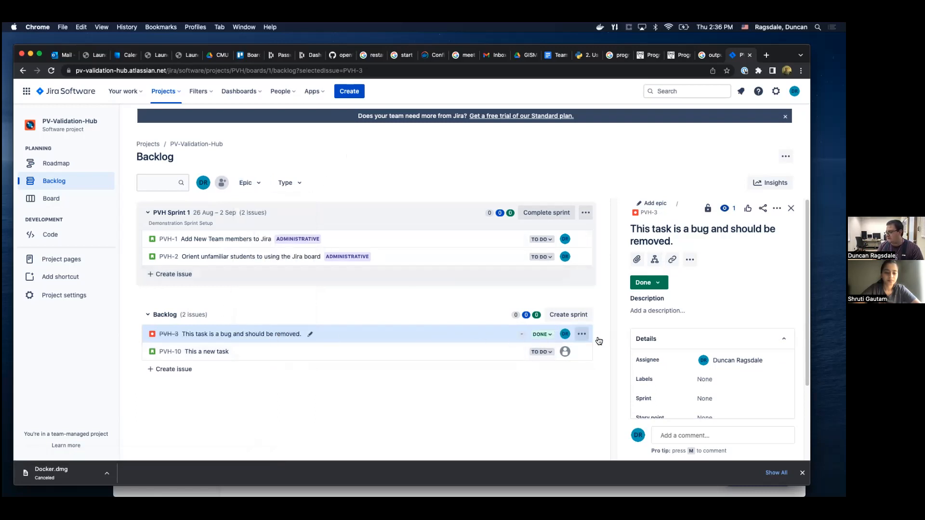
Permanently delete the bug "This task is a bug and should be removed." from the backlog.
{"action": "left_click", "coordinate": [582, 335]}
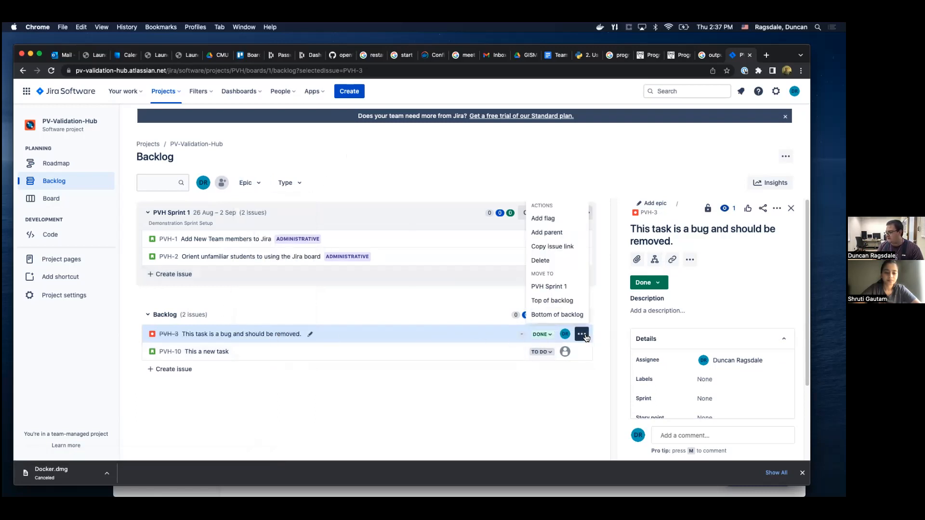
{"action": "left_click", "coordinate": [550, 265]}
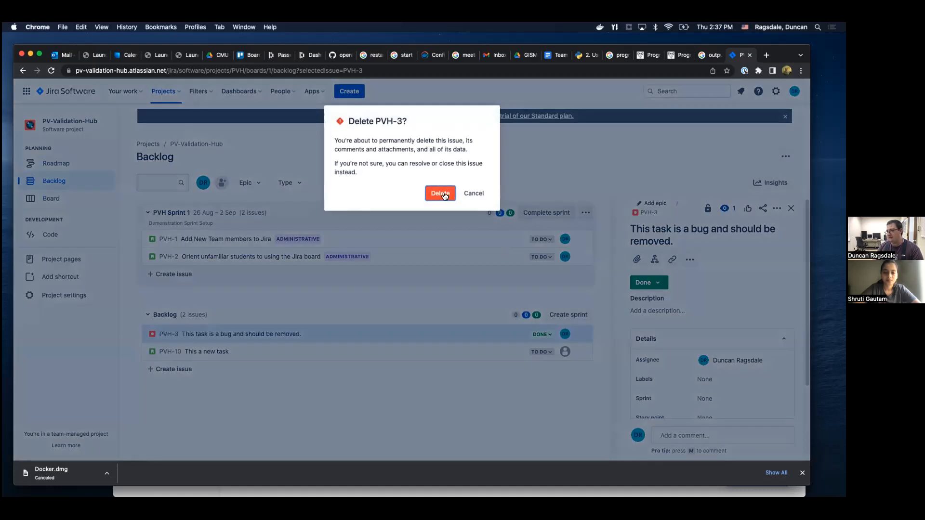
{"action": "left_click", "coordinate": [440, 194]}
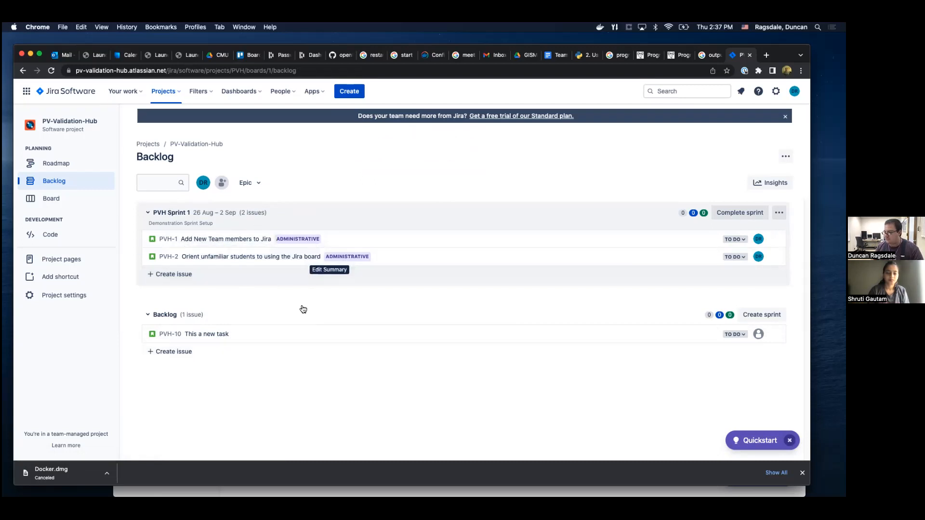
On the sprint board, move both To Do issues to In Progress and advance "Add New Team members to Jira" to Done.
{"action": "left_click", "coordinate": [739, 241]}
{"action": "left_click", "coordinate": [468, 186]}
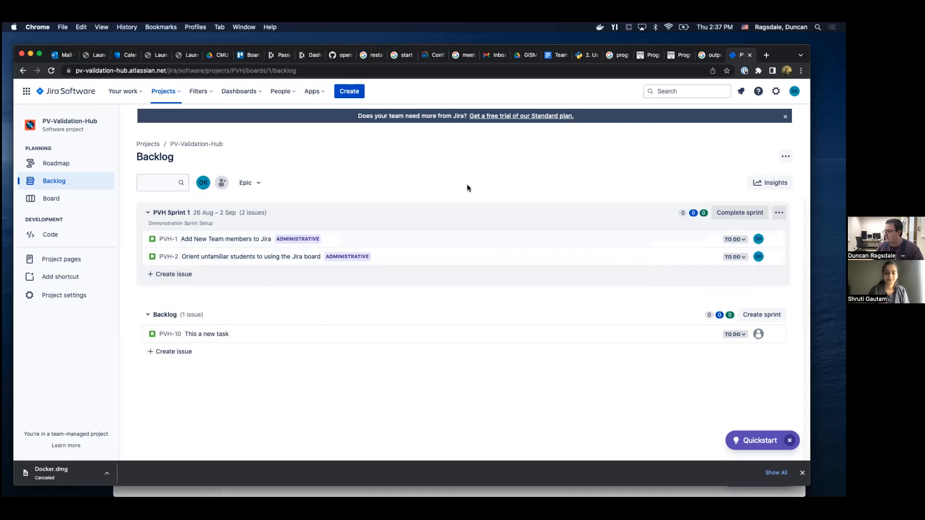
{"action": "left_click", "coordinate": [49, 199]}
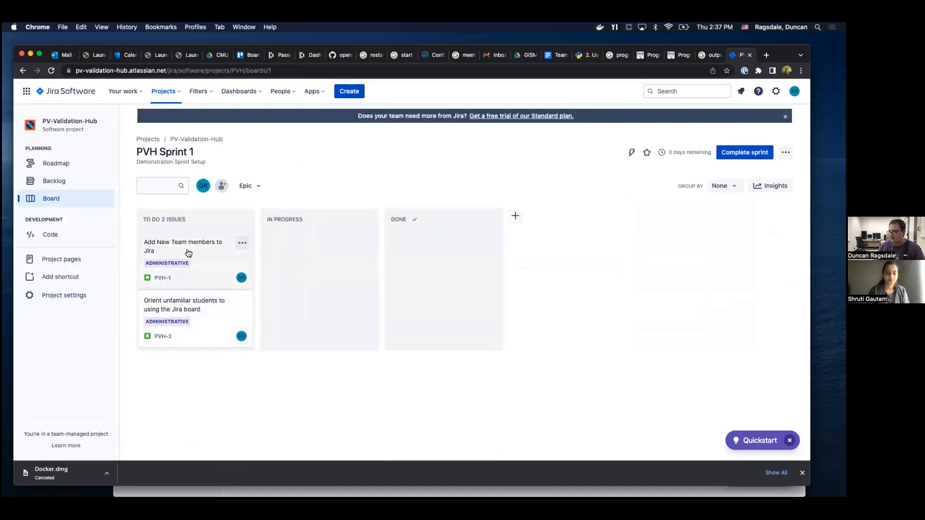
{"action": "left_click_drag", "start_coordinate": [206, 258], "coordinate": [322, 256]}
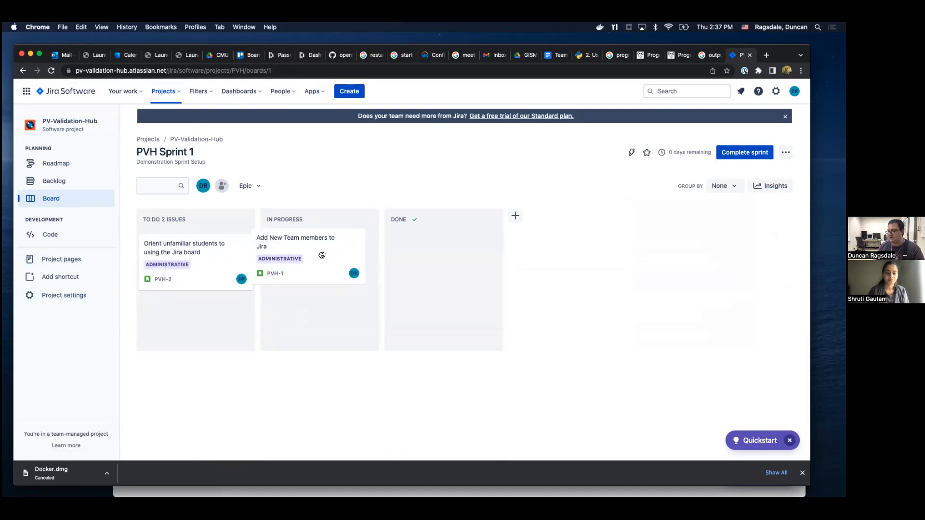
{"action": "left_click_drag", "start_coordinate": [192, 253], "coordinate": [318, 294]}
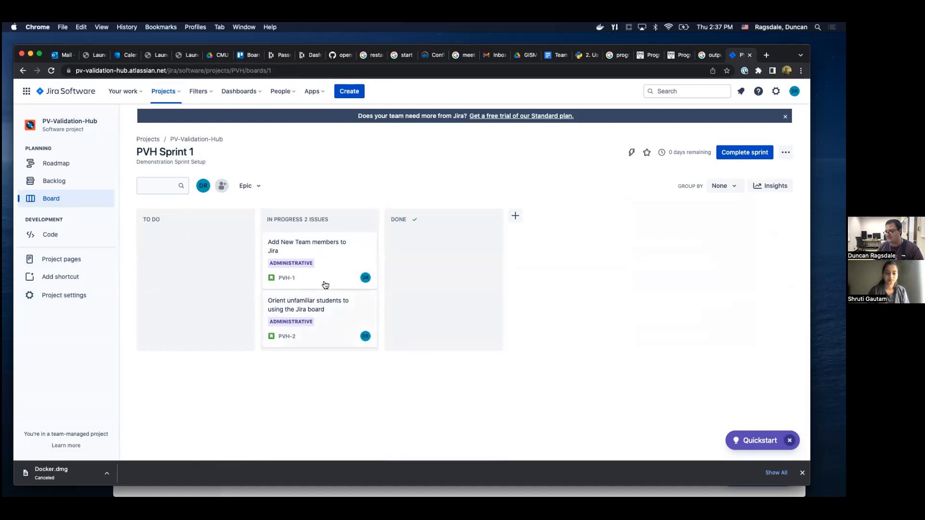
{"action": "left_click_drag", "start_coordinate": [291, 246], "coordinate": [429, 244]}
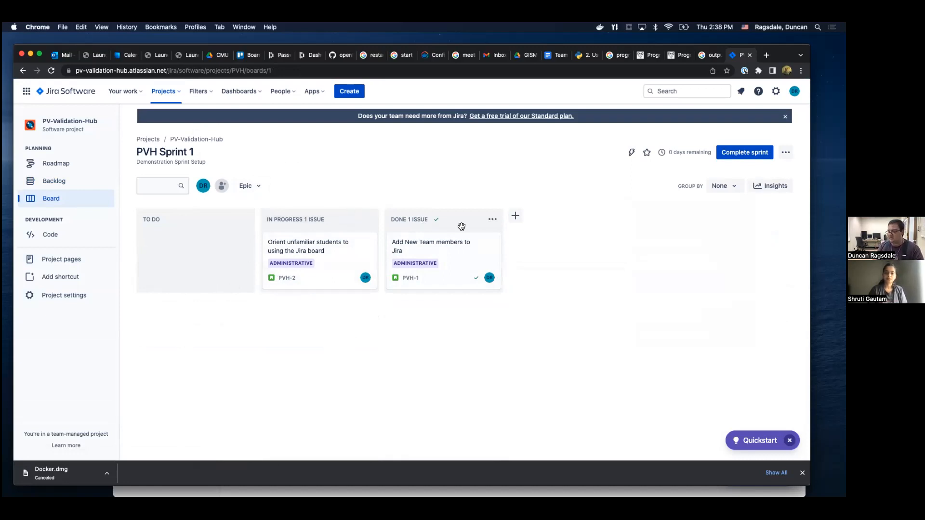
Add a board column named "Review" and place it between In Progress and Done.
{"action": "left_click", "coordinate": [515, 216]}
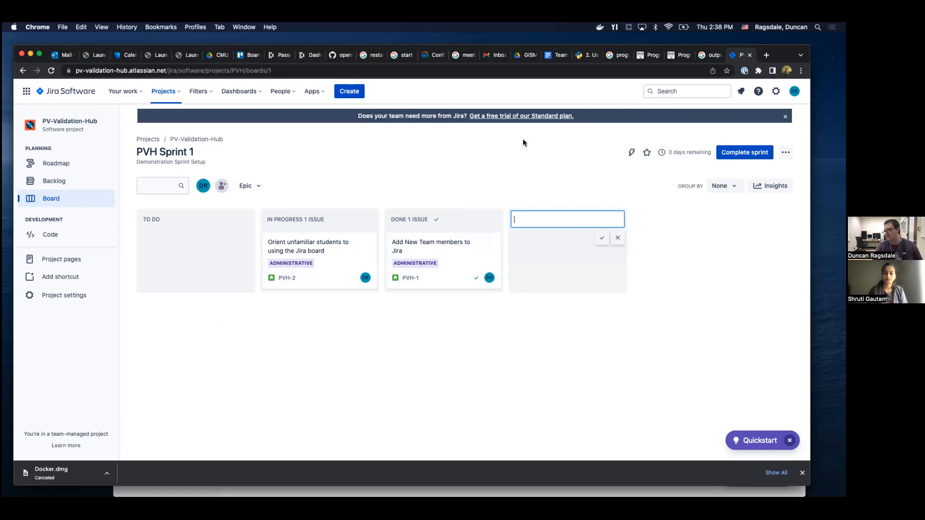
{"action": "type", "text": "In"}
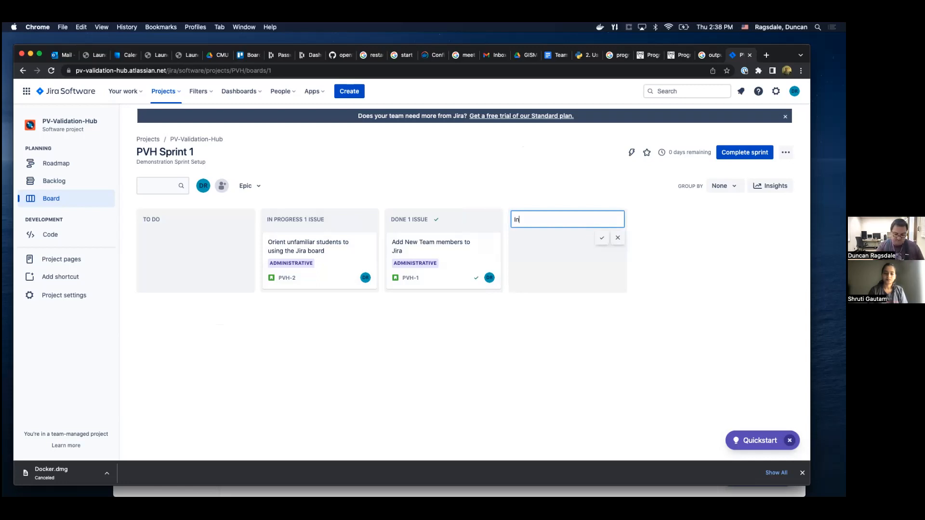
{"action": "key", "text": "BackSpace"}
{"action": "key", "text": "BackSpace"}
{"action": "key", "text": "BackSpace"}
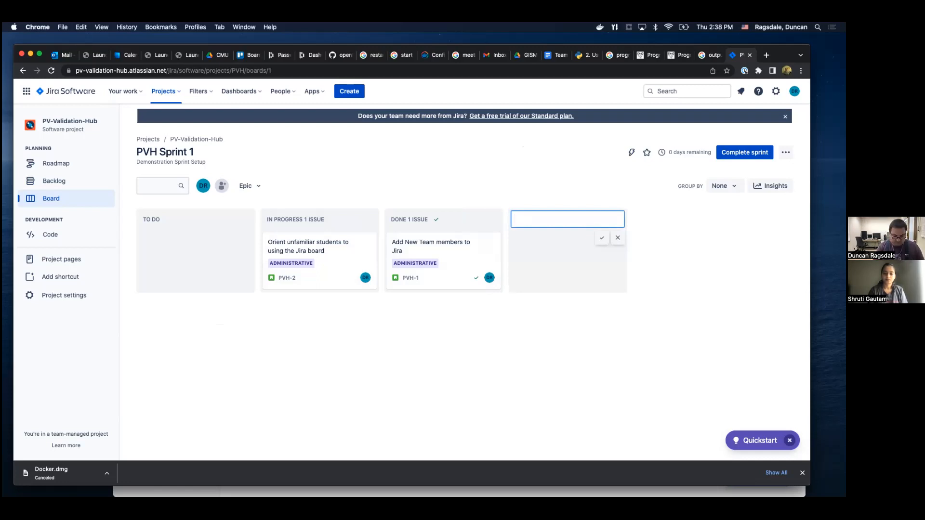
{"action": "type", "text": "R"}
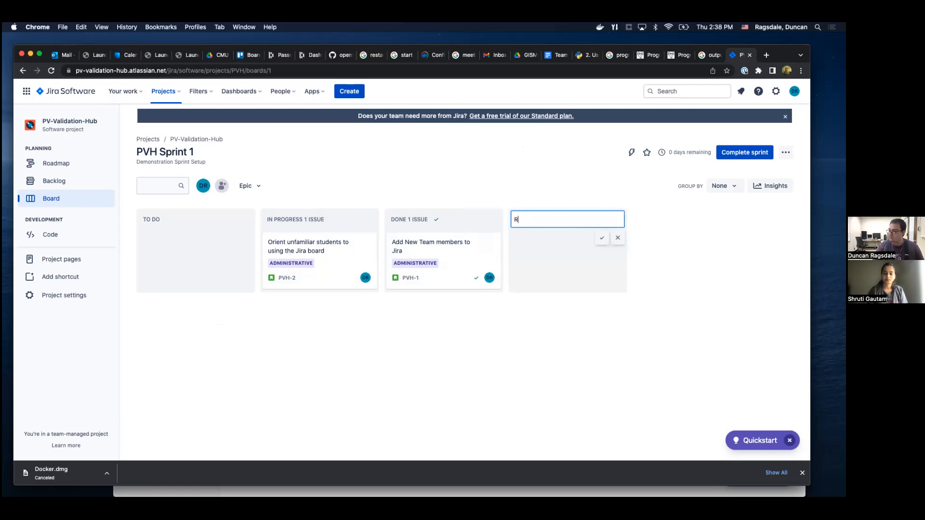
{"action": "type", "text": "eview"}
{"action": "key", "text": "Return"}
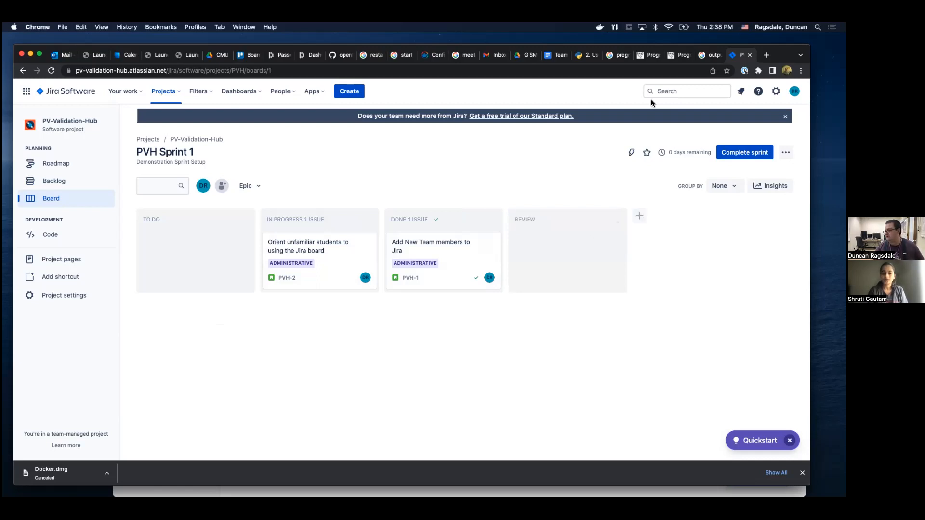
{"action": "left_click_drag", "start_coordinate": [543, 221], "coordinate": [407, 217]}
Move "Orient unfamiliar students to using the Jira board" from In Progress through Review to Done.
{"action": "left_click_drag", "start_coordinate": [309, 252], "coordinate": [431, 244]}
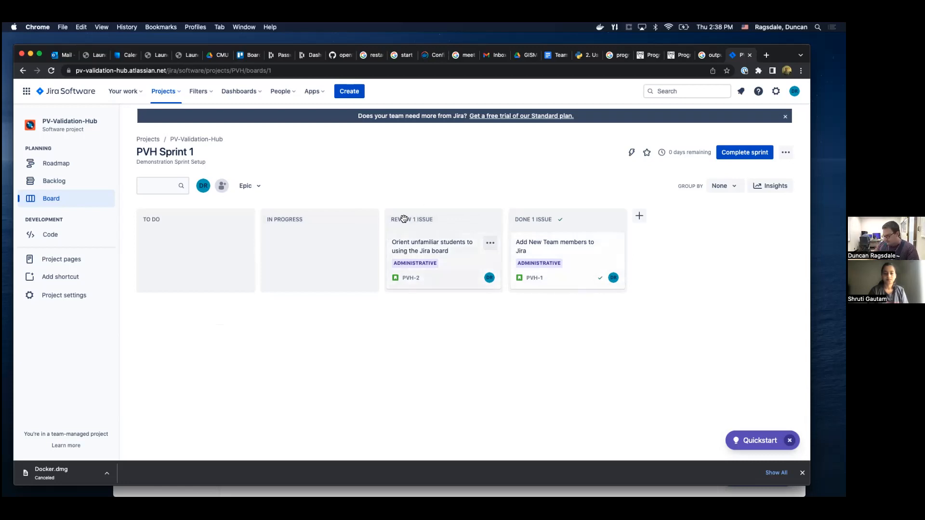
{"action": "left_click_drag", "start_coordinate": [433, 246], "coordinate": [567, 266]}
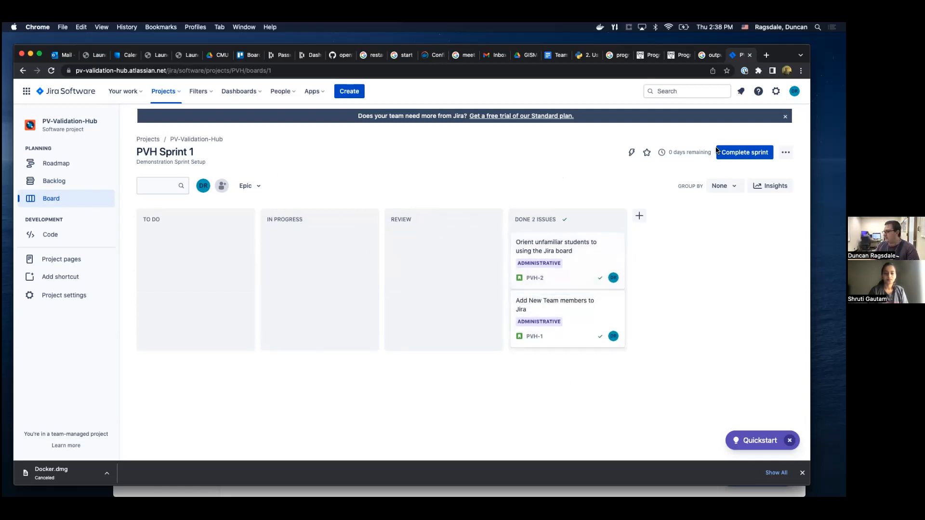
{"action": "mouse_move", "coordinate": [671, 151]}
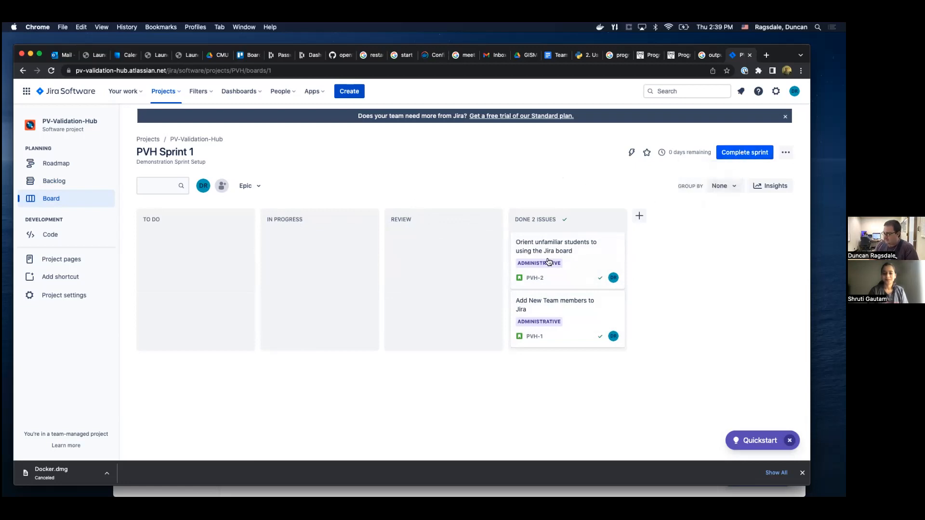
Complete PVH Sprint 1 and move the backlog issue "This a new task" into PVH Sprint 2.
{"action": "left_click", "coordinate": [717, 152]}
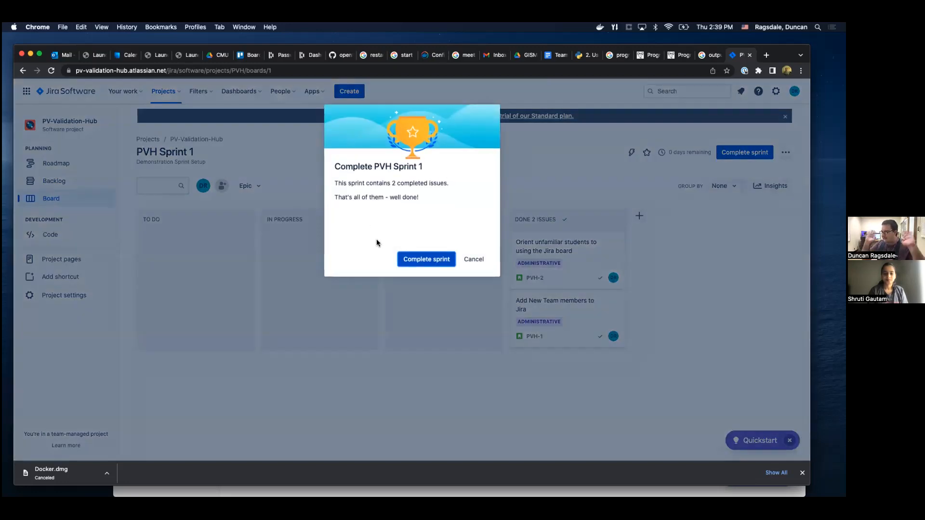
{"action": "left_click", "coordinate": [441, 261]}
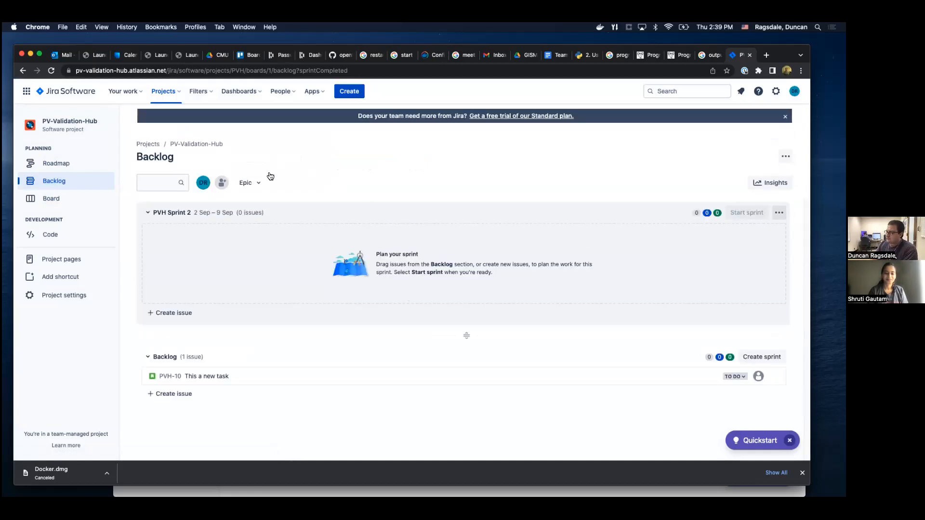
{"action": "left_click_drag", "start_coordinate": [174, 375], "coordinate": [258, 256]}
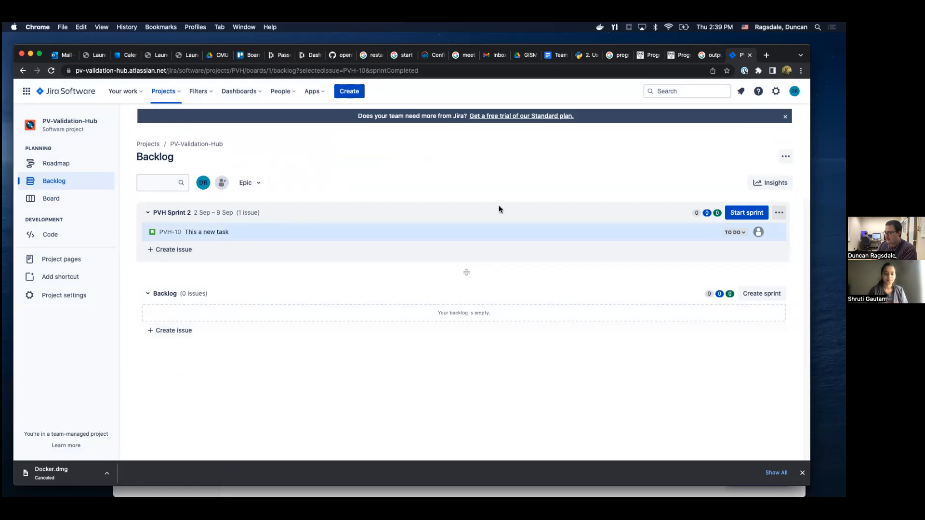
Try a 2-week duration and a 9/8/2022 start date in the settings of PVH Sprint 2, and discard the edit.
{"action": "left_click", "coordinate": [217, 216]}
{"action": "left_click", "coordinate": [217, 216]}
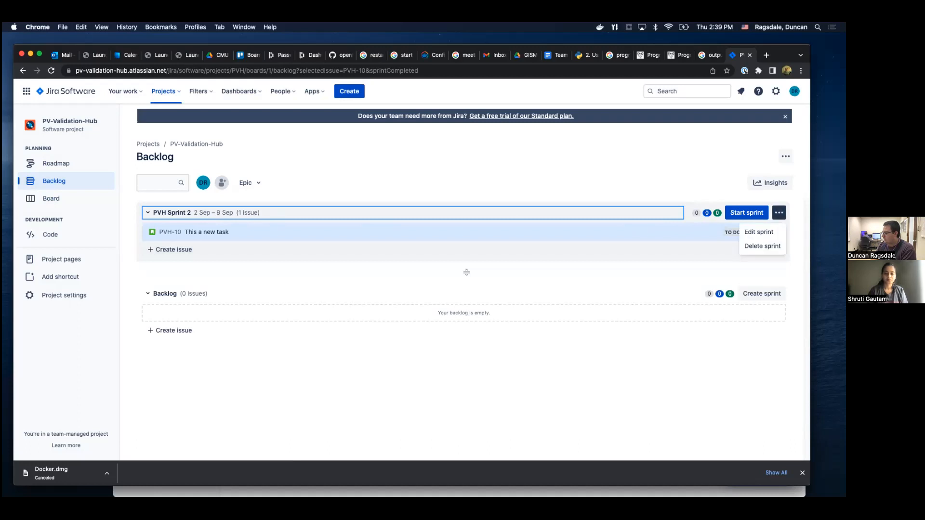
{"action": "left_click", "coordinate": [760, 231]}
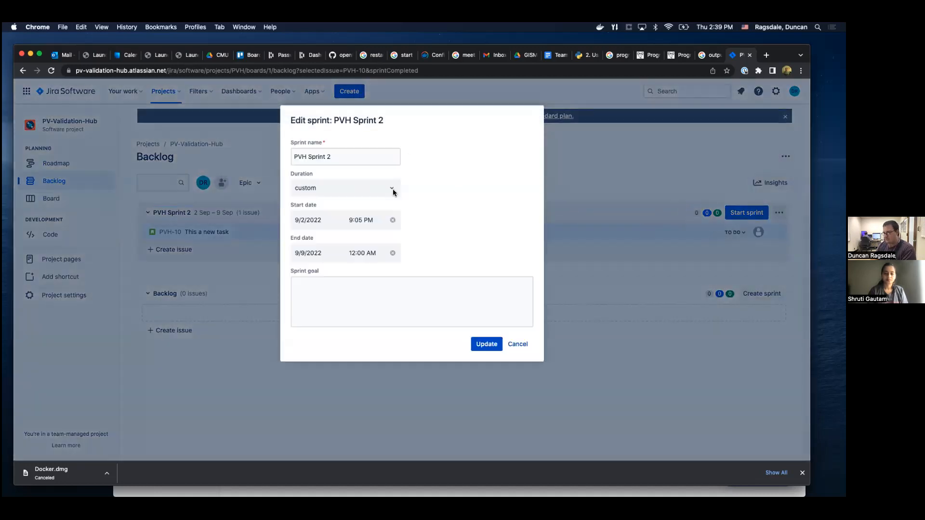
{"action": "left_click", "coordinate": [391, 188]}
{"action": "left_click", "coordinate": [346, 220]}
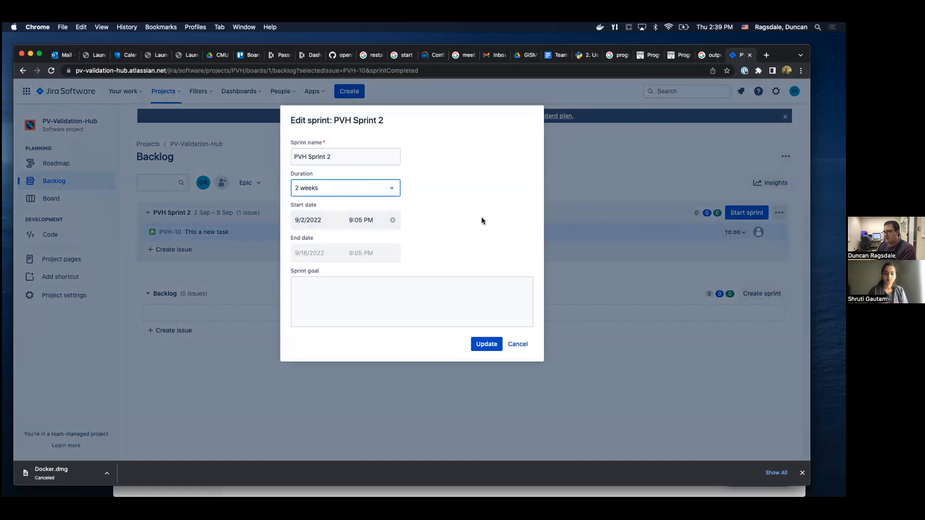
{"action": "left_click", "coordinate": [351, 223]}
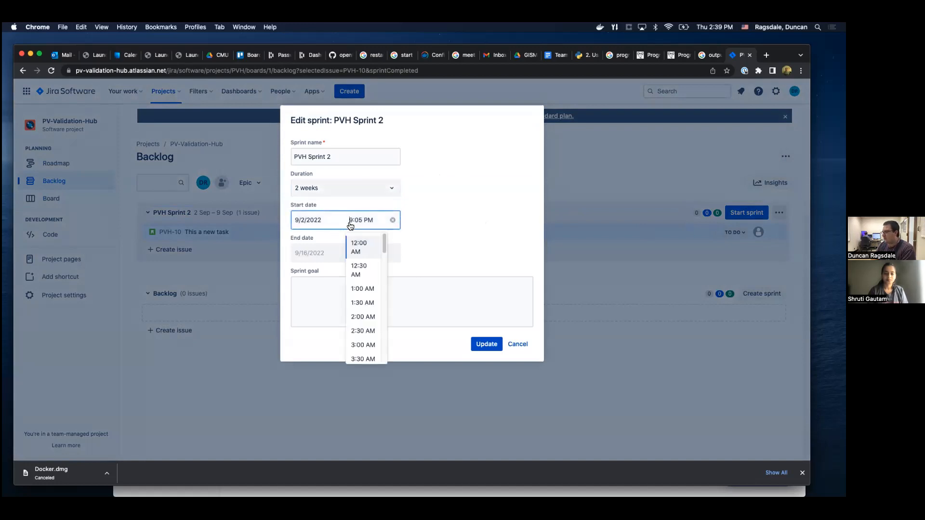
{"action": "left_click", "coordinate": [467, 205]}
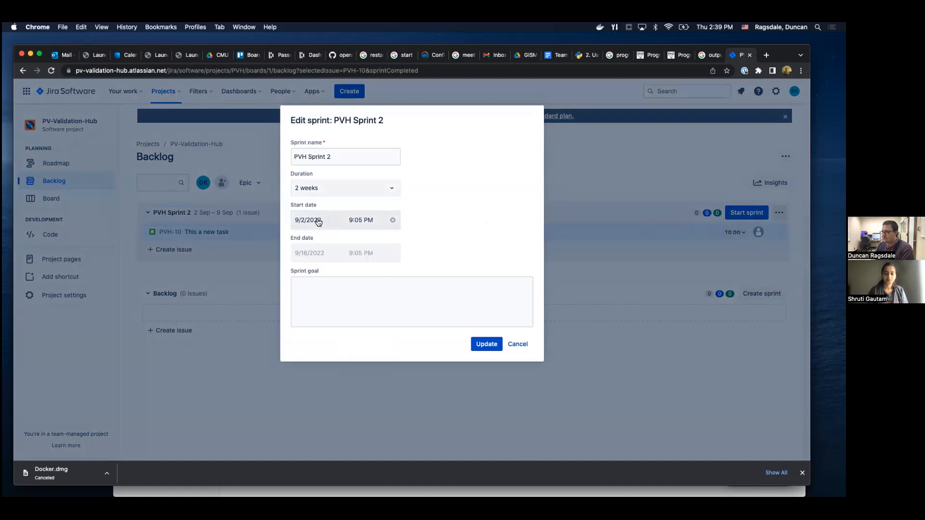
{"action": "left_click", "coordinate": [317, 222]}
{"action": "left_click", "coordinate": [376, 288]}
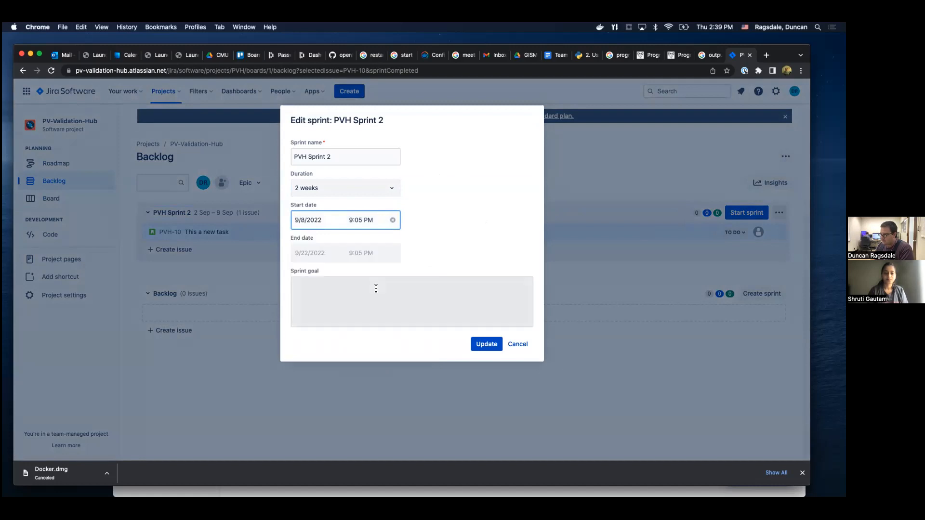
{"action": "left_click", "coordinate": [376, 310]}
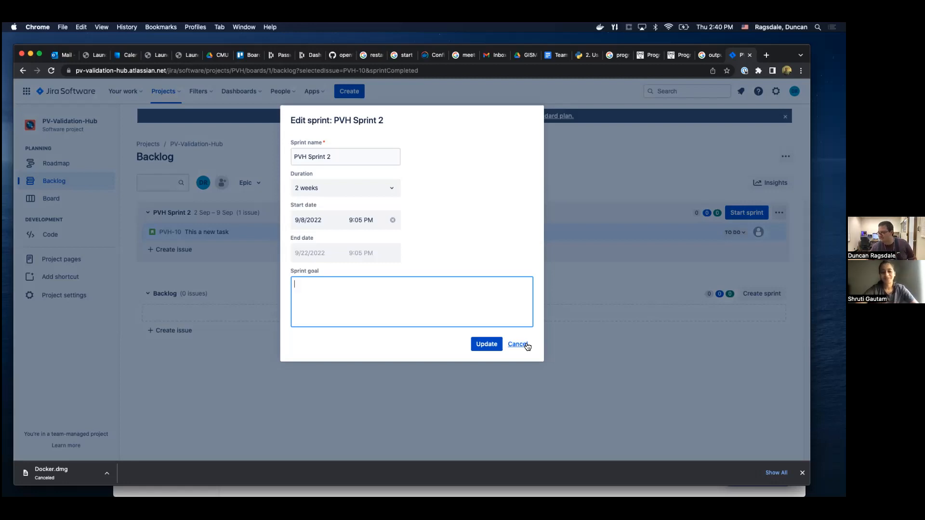
{"action": "left_click", "coordinate": [526, 345]}
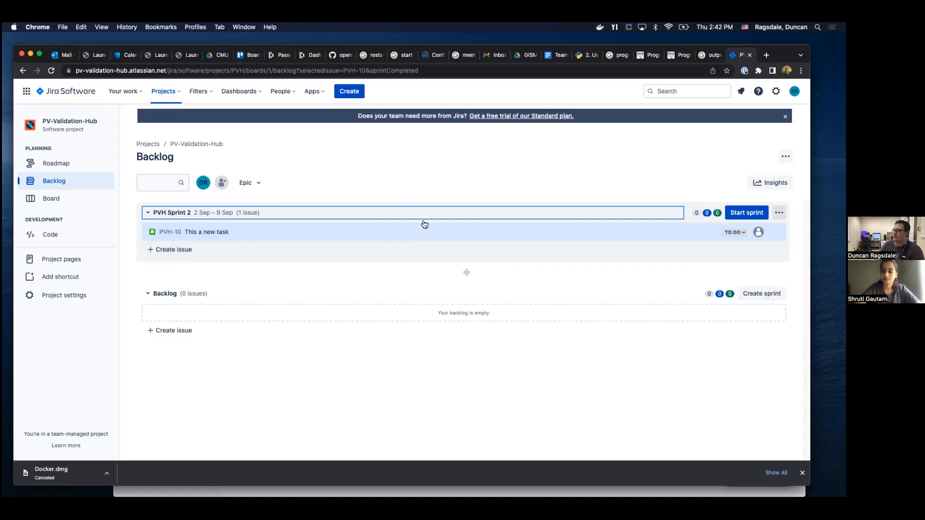
Start PVH Sprint 2 with its preset values and move "This a new task" from To Do to In Progress.
{"action": "left_click", "coordinate": [745, 213]}
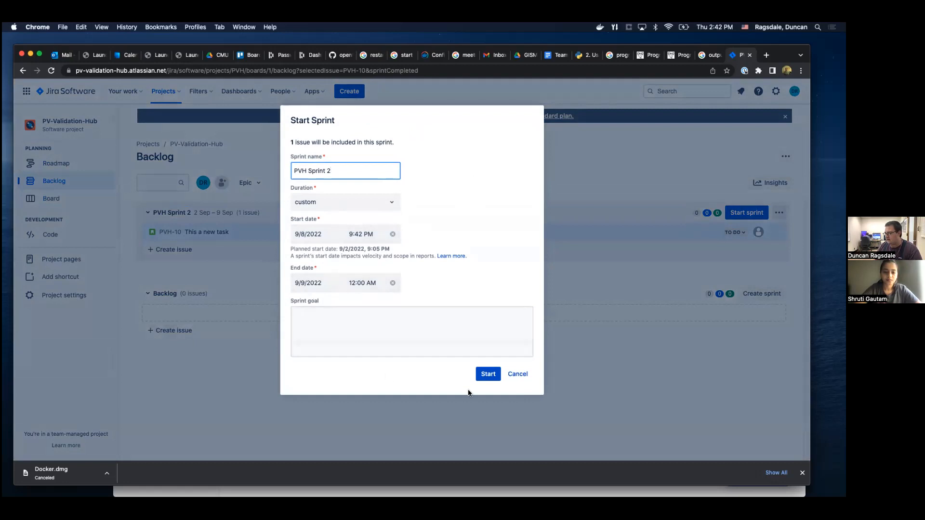
{"action": "left_click", "coordinate": [489, 379]}
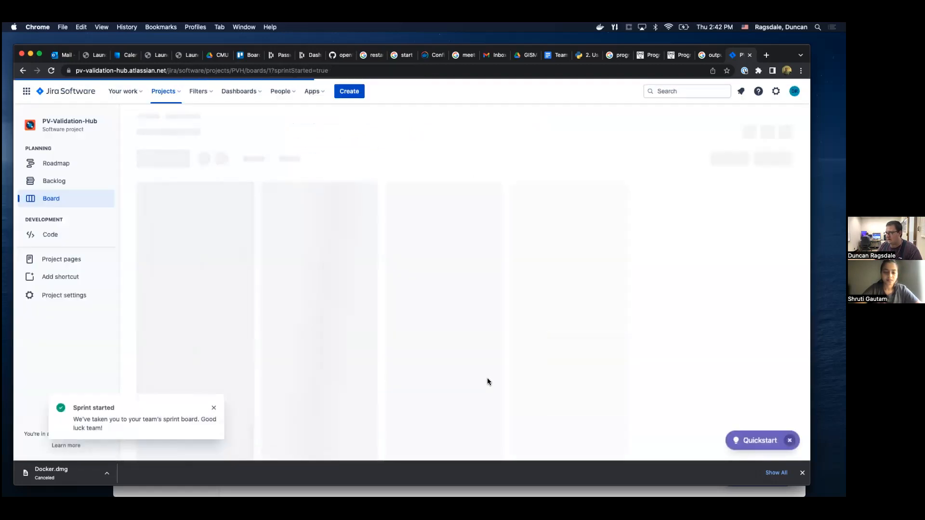
{"action": "left_click_drag", "start_coordinate": [178, 252], "coordinate": [308, 256]}
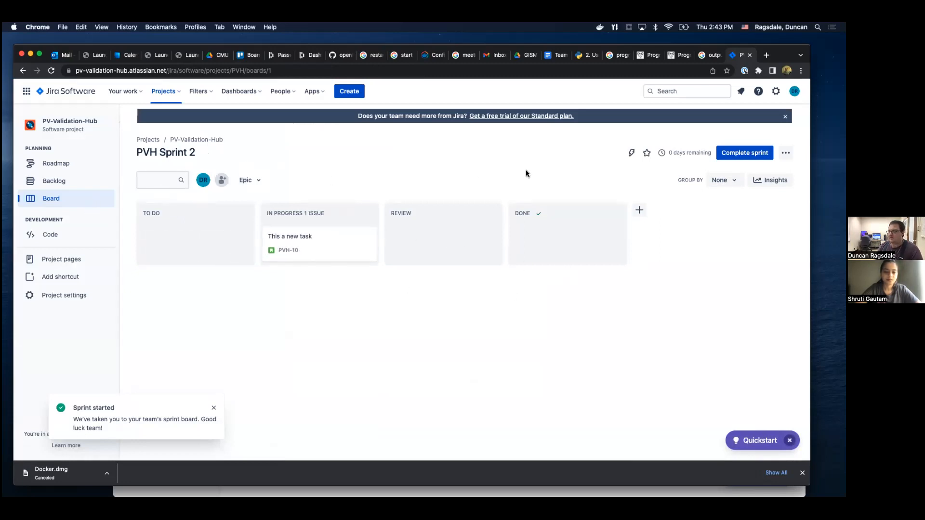
Complete PVH Sprint 2, moving its open issue to a new sprint.
{"action": "left_click", "coordinate": [743, 153]}
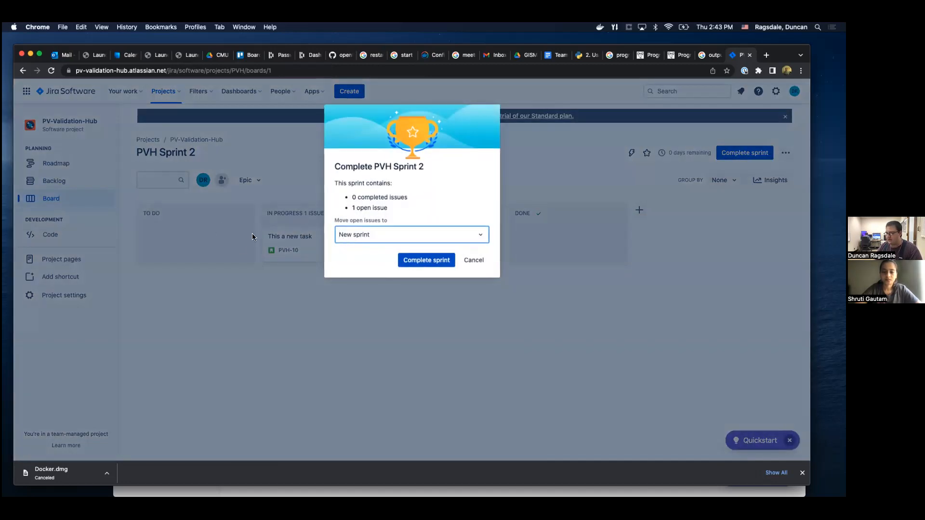
{"action": "left_click", "coordinate": [424, 263]}
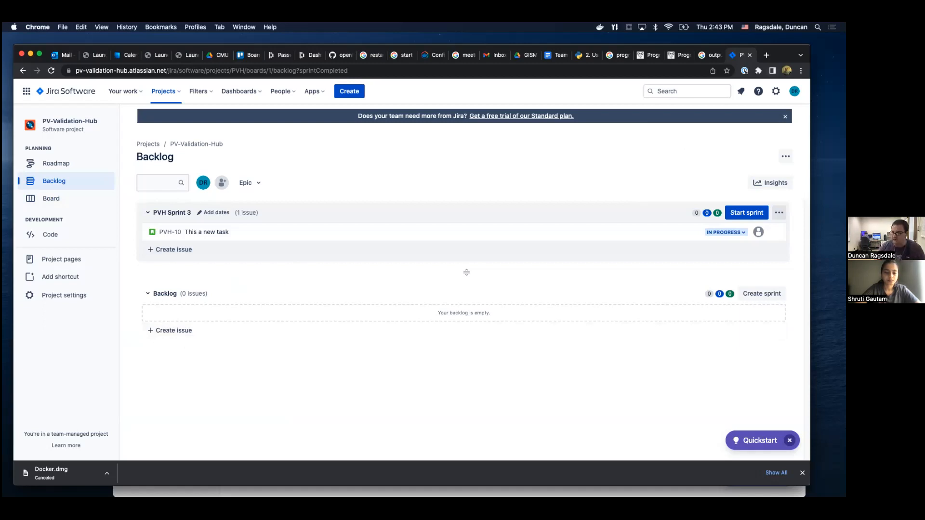
Open the Software Engineering project's SW board in a new browser tab.
{"action": "key", "text": "super+t"}
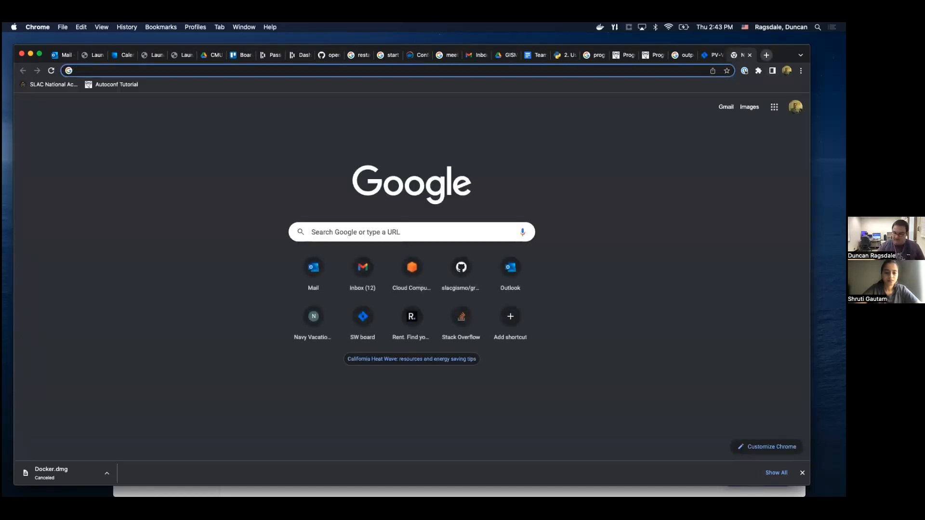
{"action": "type", "text": "pv"}
{"action": "key", "text": "Escape"}
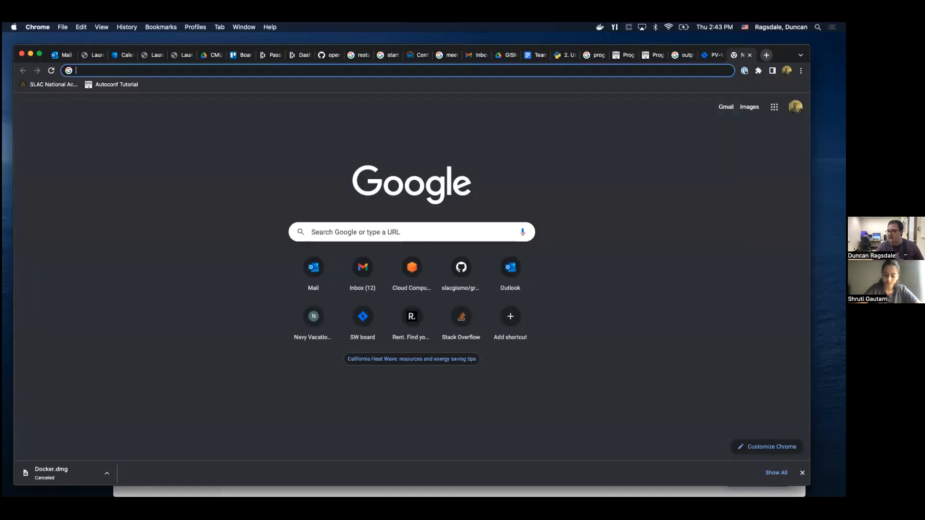
{"action": "type", "text": "jira"}
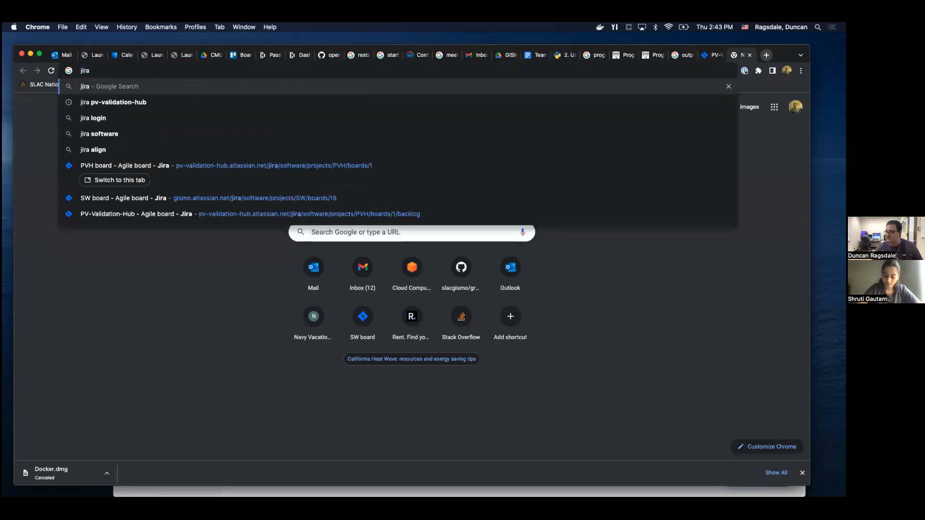
{"action": "key", "text": "Down"}
{"action": "key", "text": "Down"}
{"action": "key", "text": "Down"}
{"action": "key", "text": "Down"}
{"action": "key", "text": "Down"}
{"action": "key", "text": "Down"}
{"action": "key", "text": "Return"}
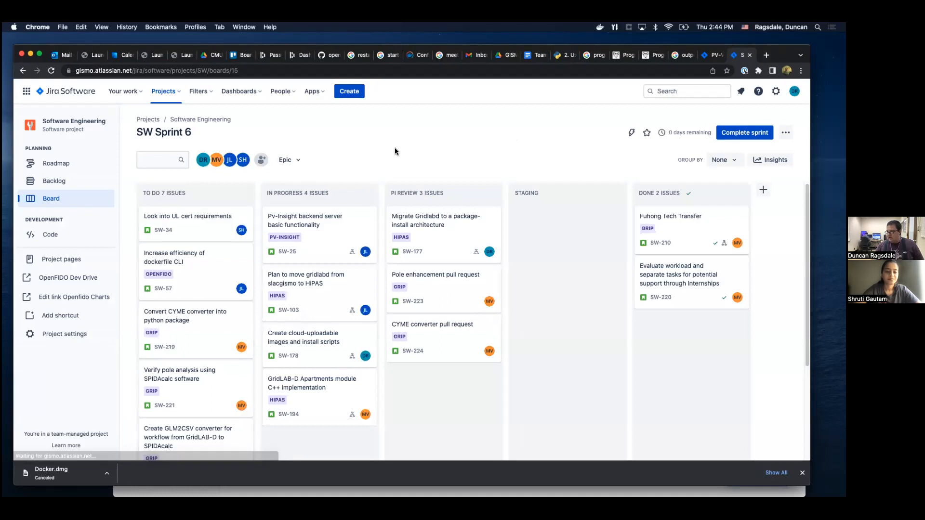
Review the issues, epics and assignees across the columns of the SW Sprint 6 board.
{"action": "scroll", "coordinate": [434, 217], "scroll_direction": "down", "scroll_amount": 5}
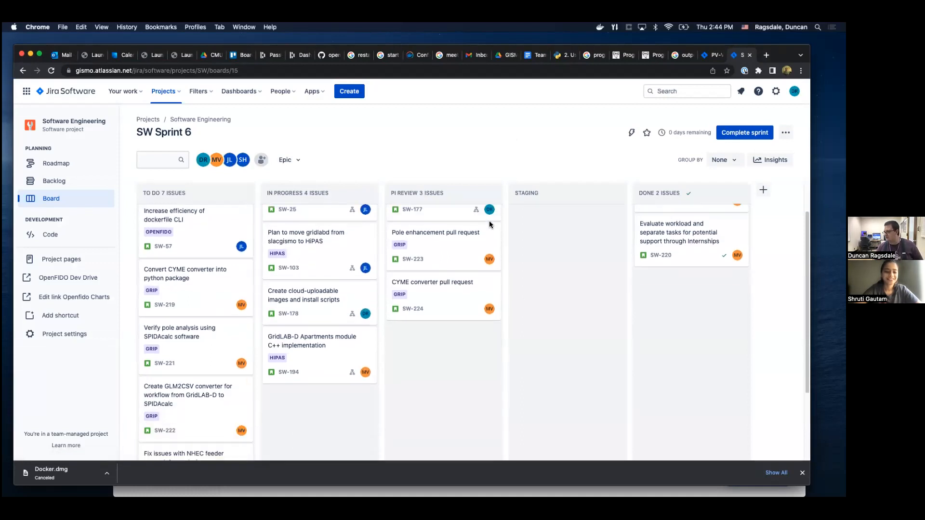
{"action": "scroll", "coordinate": [460, 298], "scroll_direction": "up", "scroll_amount": 2}
{"action": "scroll", "coordinate": [452, 319], "scroll_direction": "up", "scroll_amount": 3}
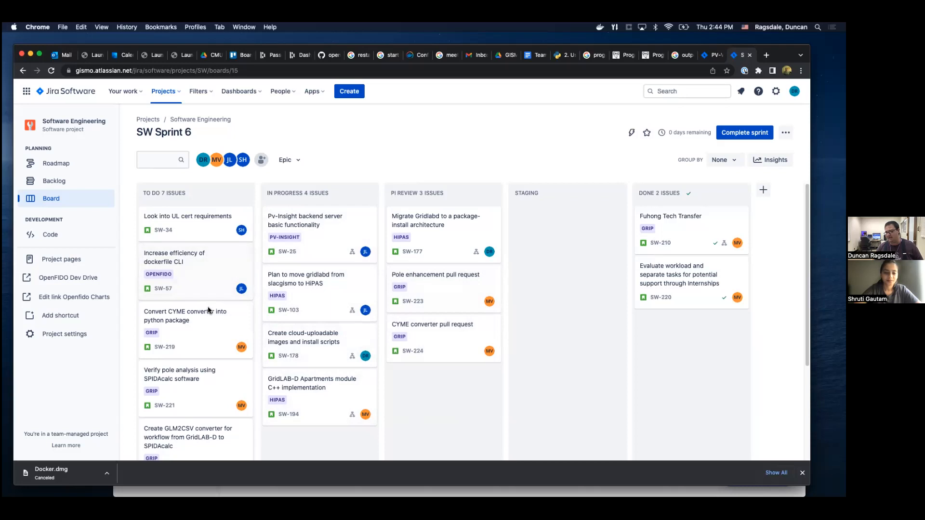
{"action": "scroll", "coordinate": [248, 342], "scroll_direction": "down", "scroll_amount": 3}
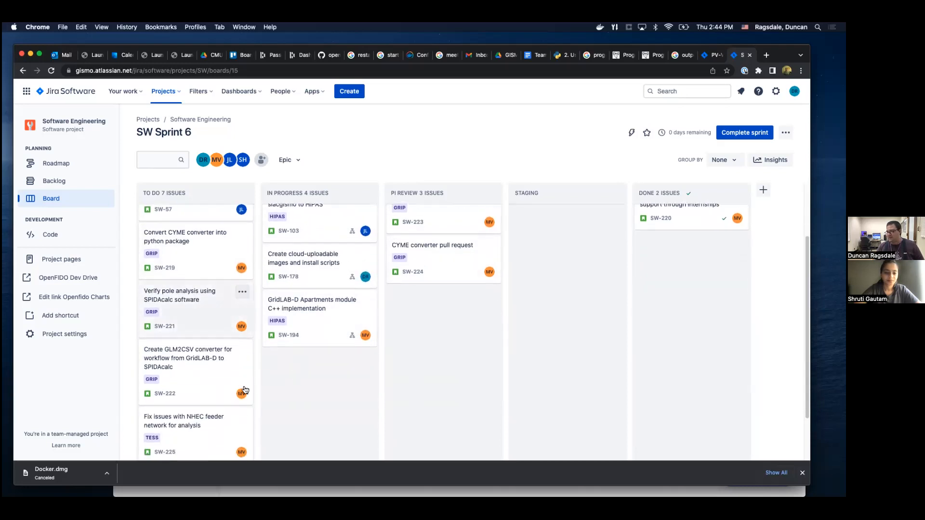
{"action": "scroll", "coordinate": [241, 361], "scroll_direction": "down", "scroll_amount": 2}
{"action": "scroll", "coordinate": [230, 359], "scroll_direction": "up", "scroll_amount": 5}
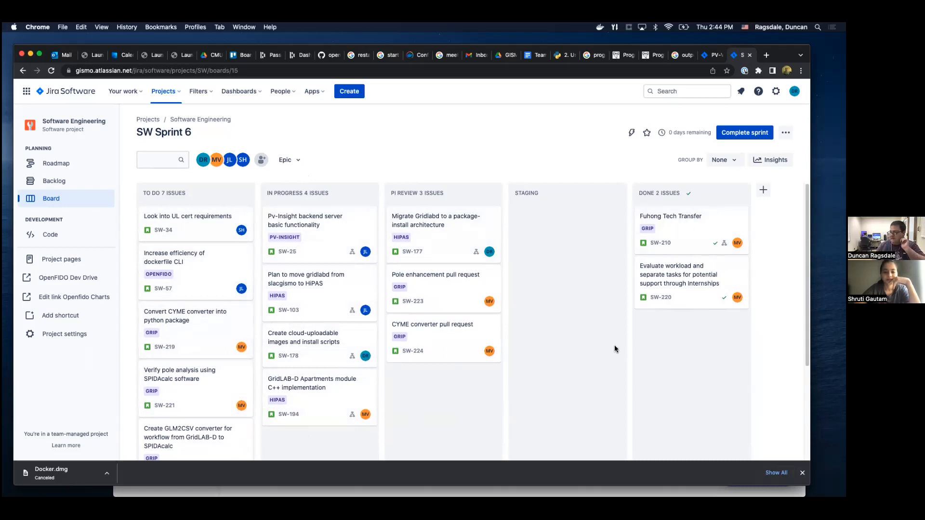
{"action": "scroll", "coordinate": [200, 225], "scroll_direction": "down", "scroll_amount": 4}
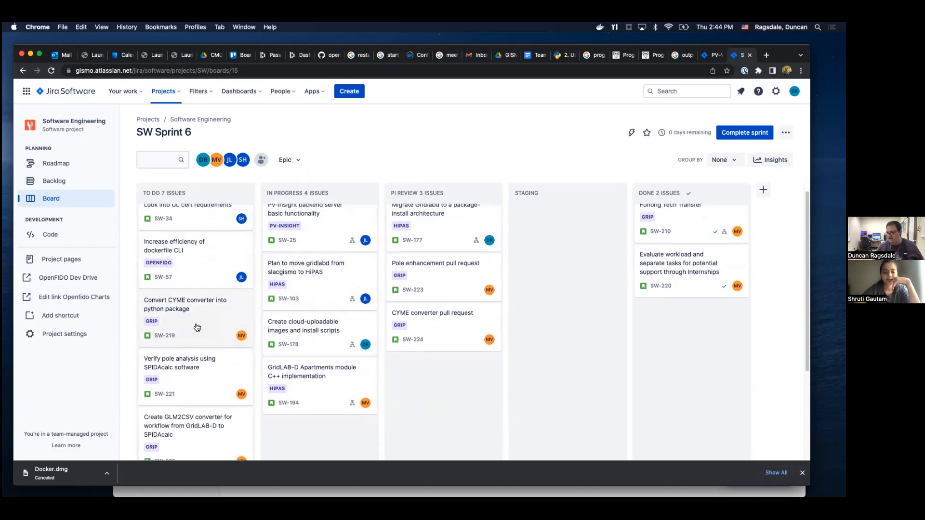
{"action": "scroll", "coordinate": [328, 379], "scroll_direction": "up", "scroll_amount": 4}
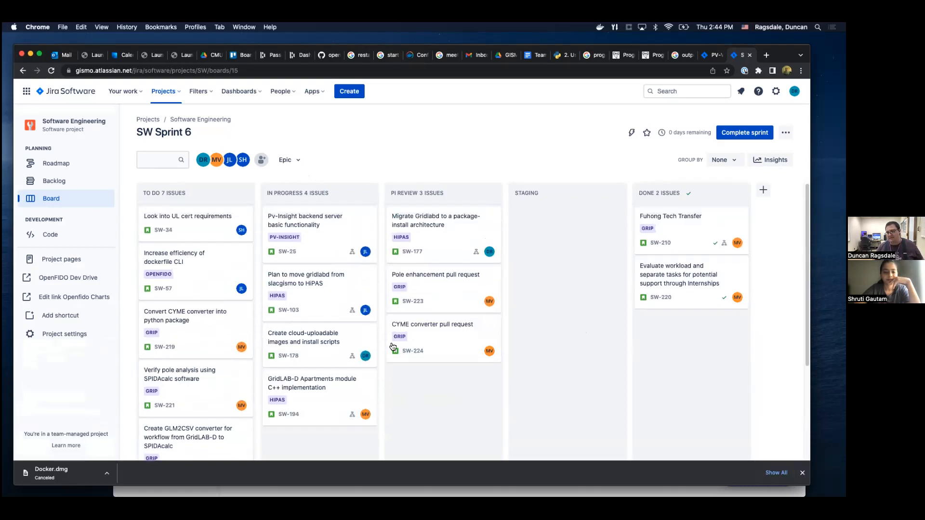
Open the Software Engineering backlog and look through the SW Sprint 6 issues and the full backlog list.
{"action": "left_click", "coordinate": [58, 181]}
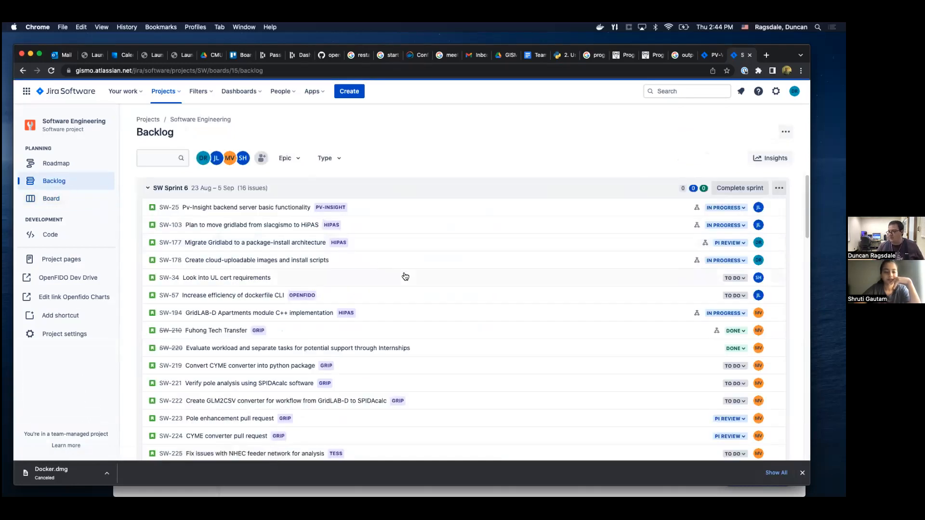
{"action": "scroll", "coordinate": [311, 244], "scroll_direction": "down", "scroll_amount": 4}
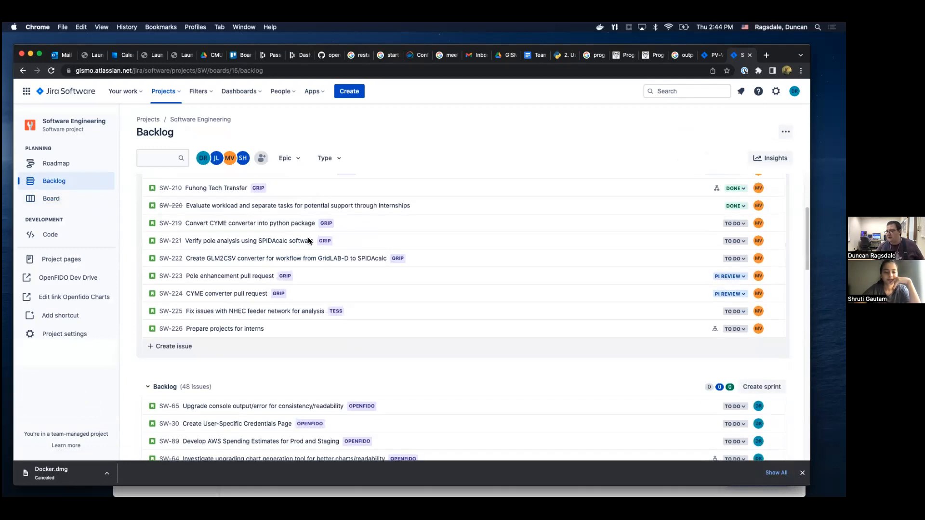
{"action": "scroll", "coordinate": [311, 243], "scroll_direction": "down", "scroll_amount": 15}
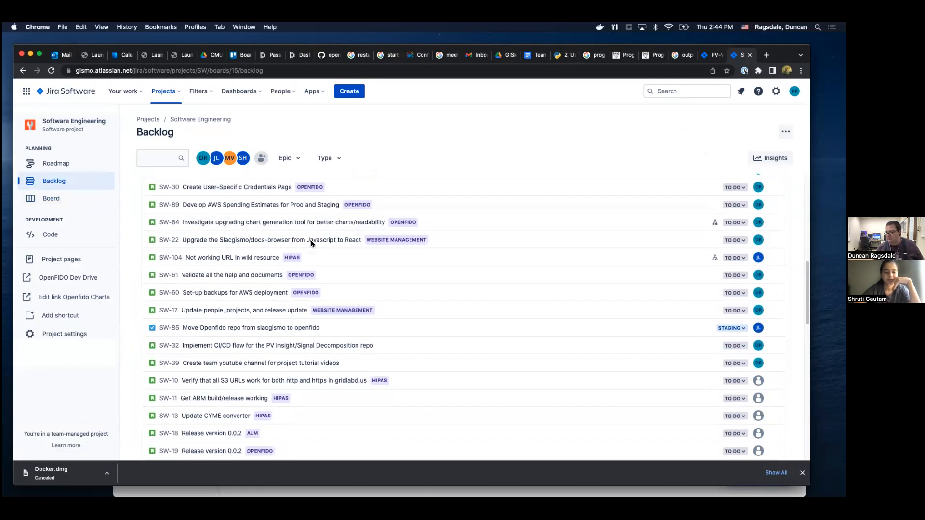
{"action": "scroll", "coordinate": [312, 246], "scroll_direction": "up", "scroll_amount": 15}
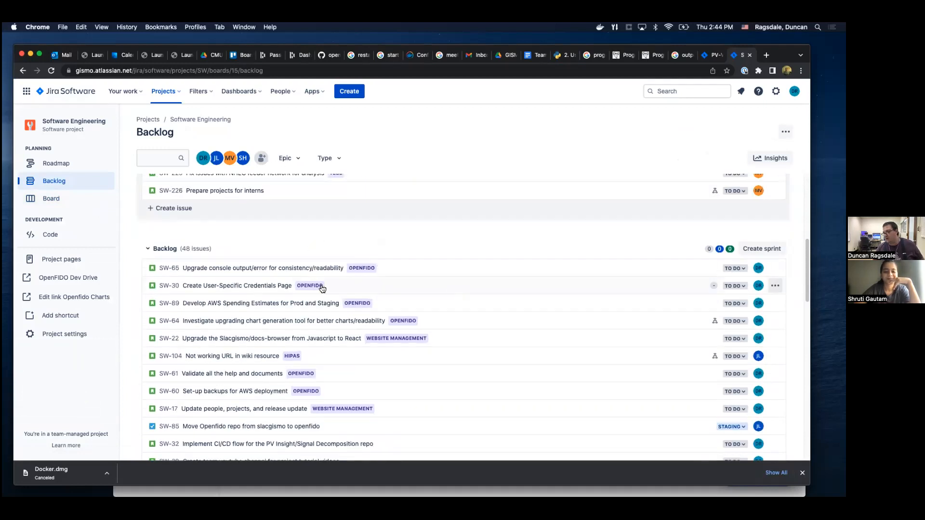
{"action": "scroll", "coordinate": [319, 283], "scroll_direction": "down", "scroll_amount": 10}
{"action": "scroll", "coordinate": [328, 286], "scroll_direction": "down", "scroll_amount": 5}
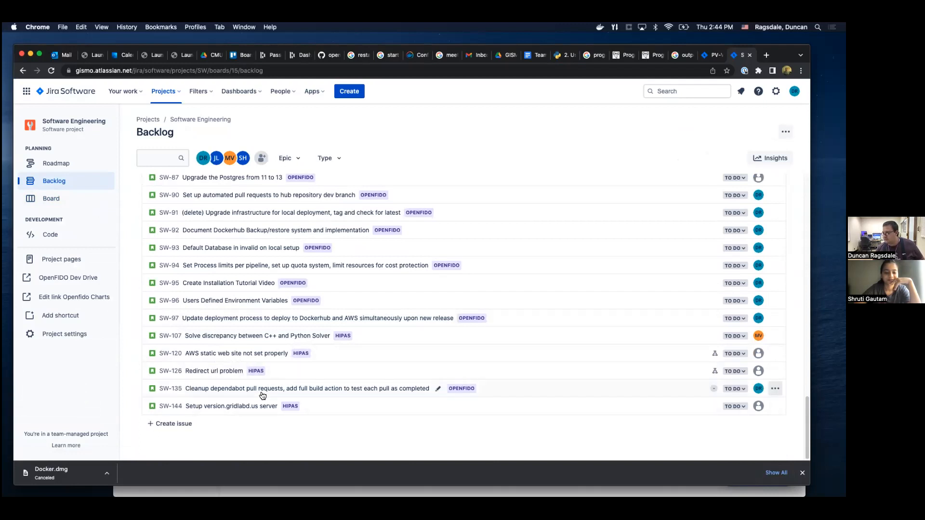
{"action": "scroll", "coordinate": [261, 391], "scroll_direction": "up", "scroll_amount": 8}
{"action": "scroll", "coordinate": [263, 394], "scroll_direction": "up", "scroll_amount": 10}
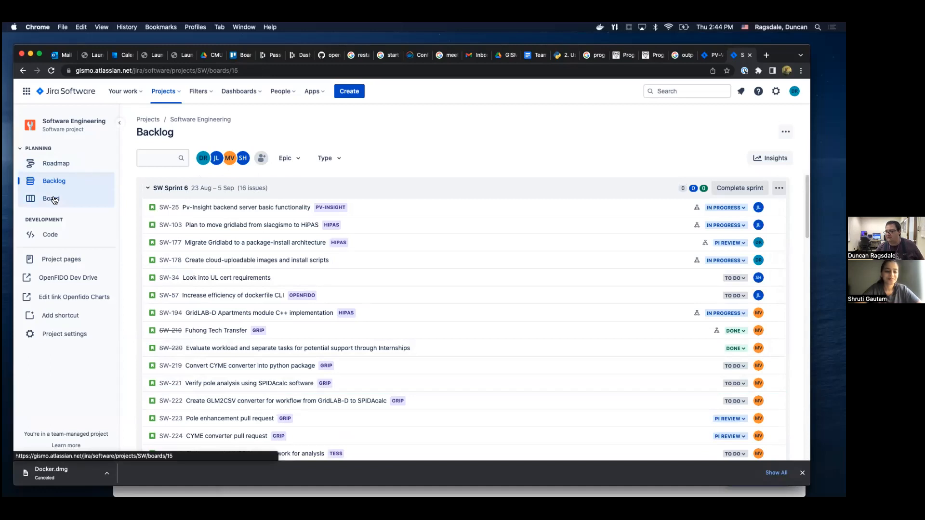
From the SW Sprint 6 board, open "Create cloud-uploadable images and install scripts" and examine its description and child issues.
{"action": "left_click", "coordinate": [73, 198]}
{"action": "scroll", "coordinate": [438, 397], "scroll_direction": "down", "scroll_amount": 1}
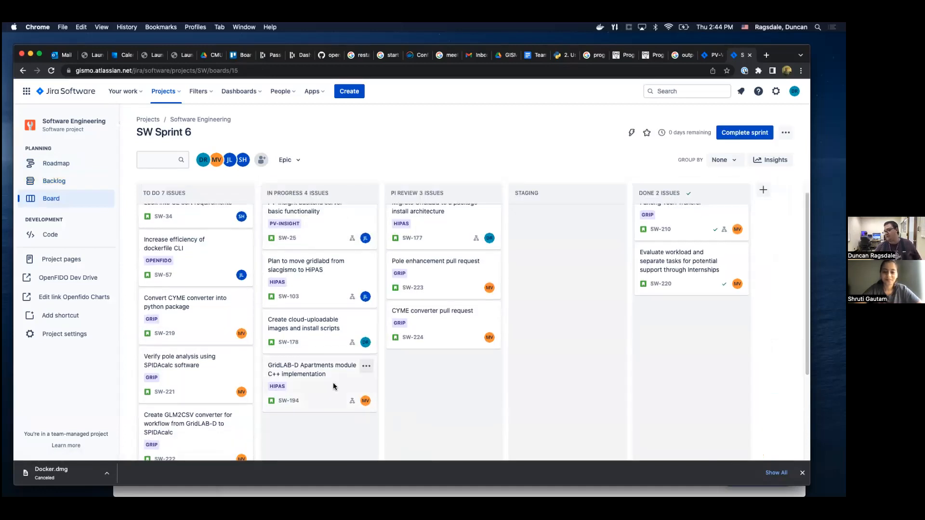
{"action": "left_click", "coordinate": [305, 329]}
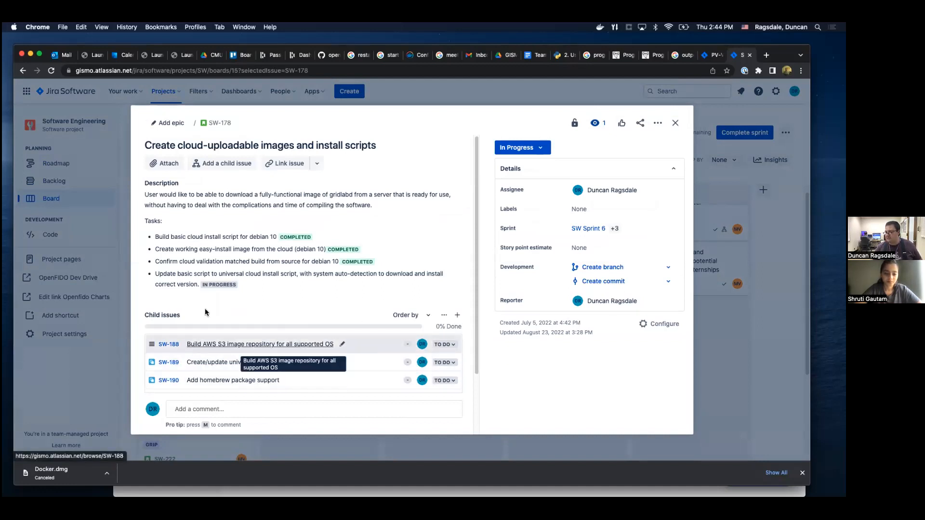
{"action": "scroll", "coordinate": [270, 352], "scroll_direction": "down", "scroll_amount": 3}
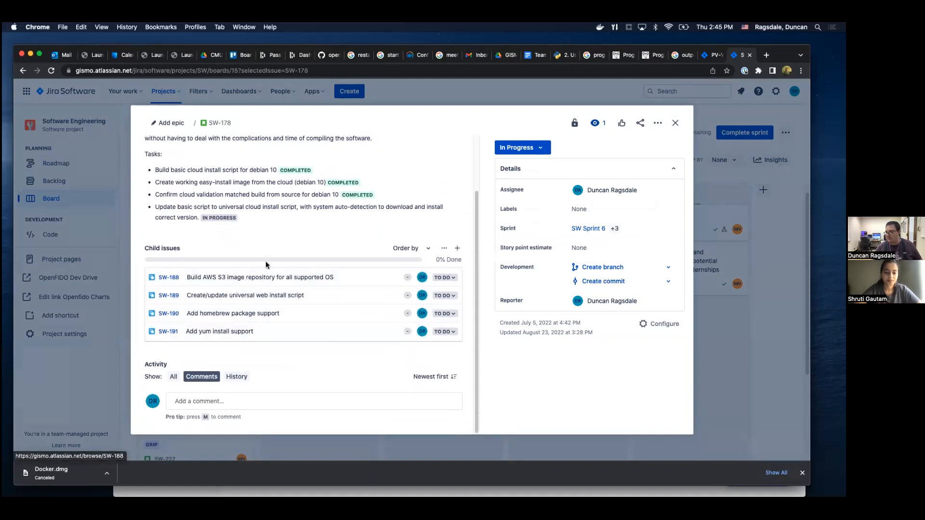
Compare the task statuses in the issue's description with its child issues, and close the issue.
{"action": "scroll", "coordinate": [319, 301], "scroll_direction": "up", "scroll_amount": 3}
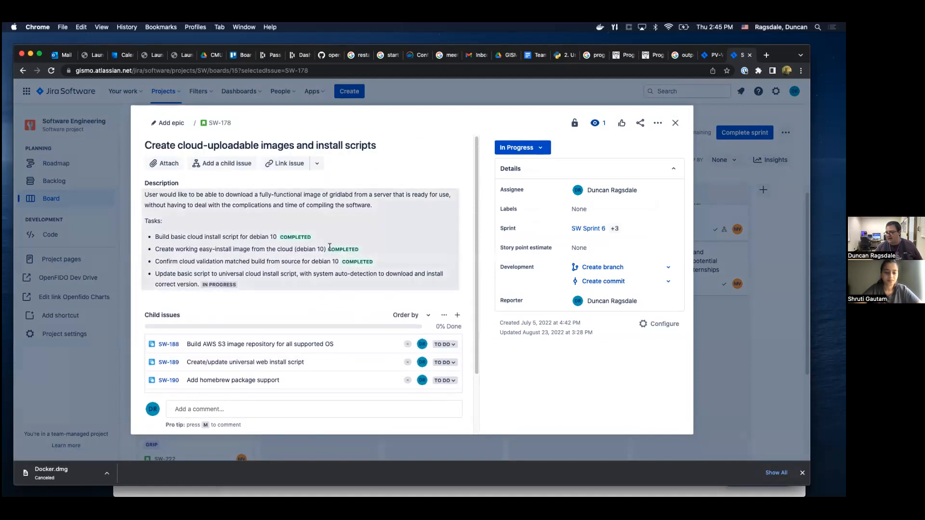
{"action": "scroll", "coordinate": [250, 299], "scroll_direction": "down", "scroll_amount": 2}
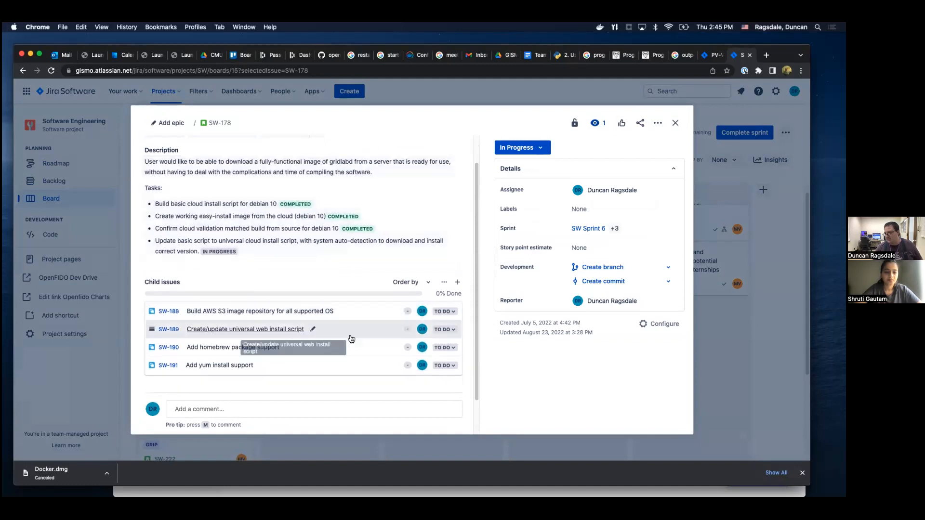
{"action": "scroll", "coordinate": [337, 378], "scroll_direction": "down", "scroll_amount": 1}
{"action": "scroll", "coordinate": [338, 381], "scroll_direction": "down", "scroll_amount": 1}
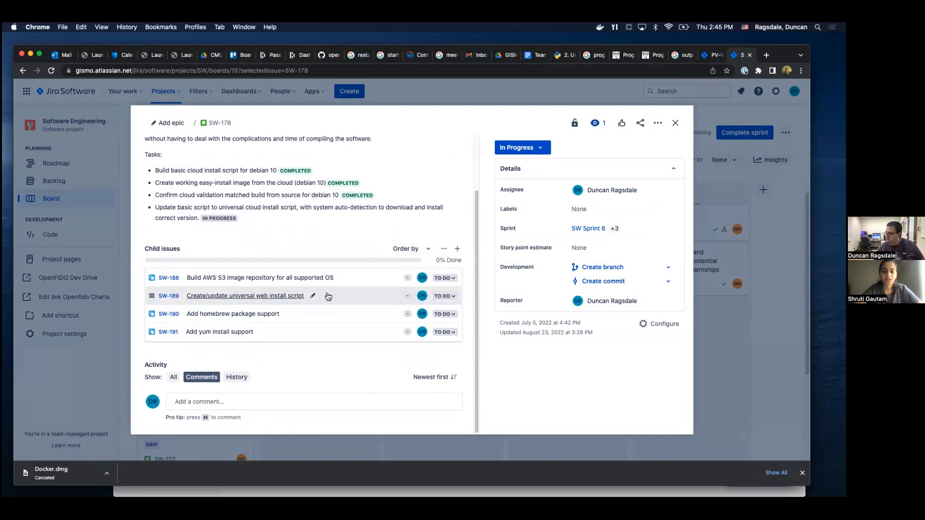
{"action": "scroll", "coordinate": [356, 289], "scroll_direction": "up", "scroll_amount": 1}
{"action": "scroll", "coordinate": [361, 274], "scroll_direction": "up", "scroll_amount": 3}
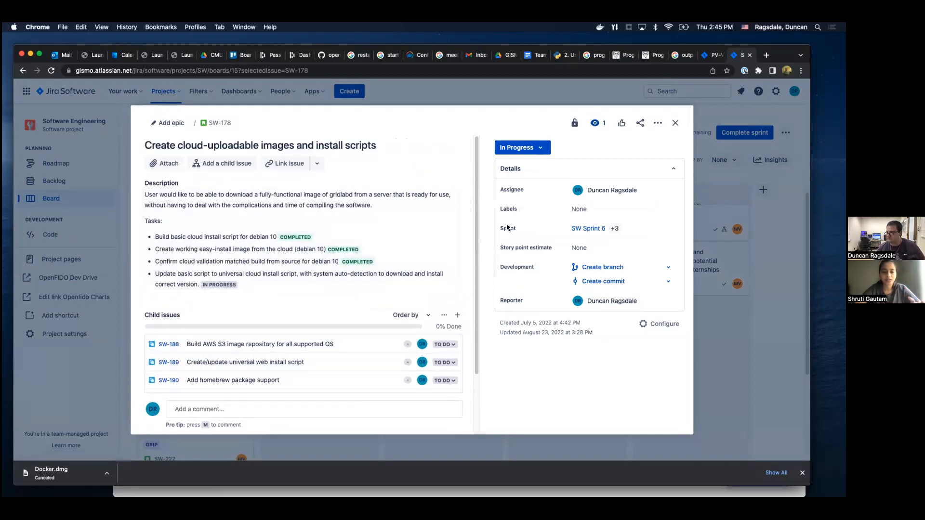
{"action": "left_click", "coordinate": [677, 124]}
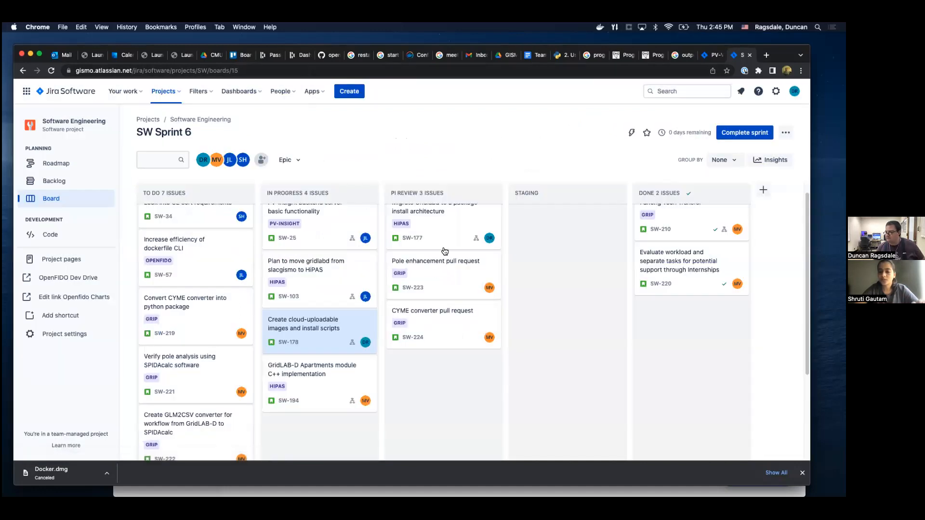
Open the details of "Create cloud-uploadable images and install scripts" from the SW Sprint 6 list in the project's backlog.
{"action": "left_click", "coordinate": [54, 180]}
{"action": "scroll", "coordinate": [293, 286], "scroll_direction": "down", "scroll_amount": 5}
{"action": "scroll", "coordinate": [293, 284], "scroll_direction": "up", "scroll_amount": 5}
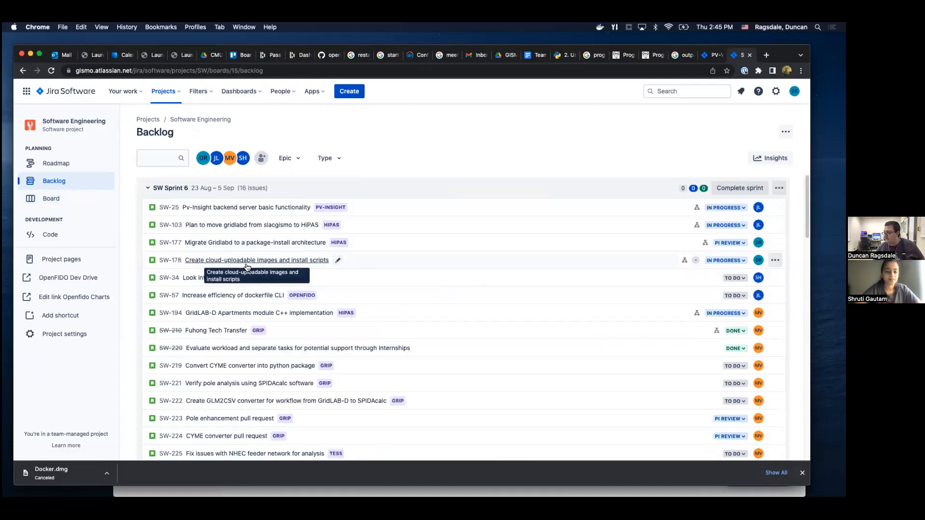
{"action": "left_click", "coordinate": [273, 265]}
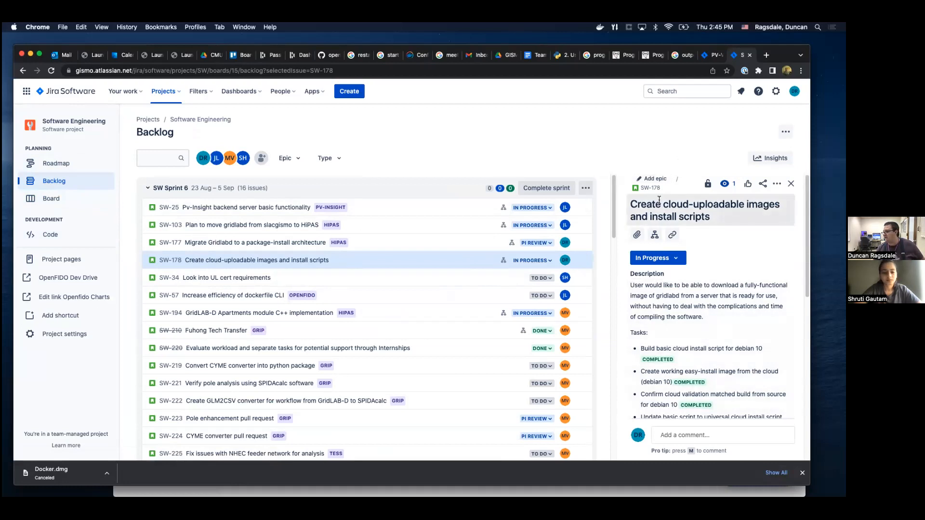
Add the issue to the epic SW-3 HiPAS, choosing it from the full list of epics.
{"action": "left_click", "coordinate": [653, 179]}
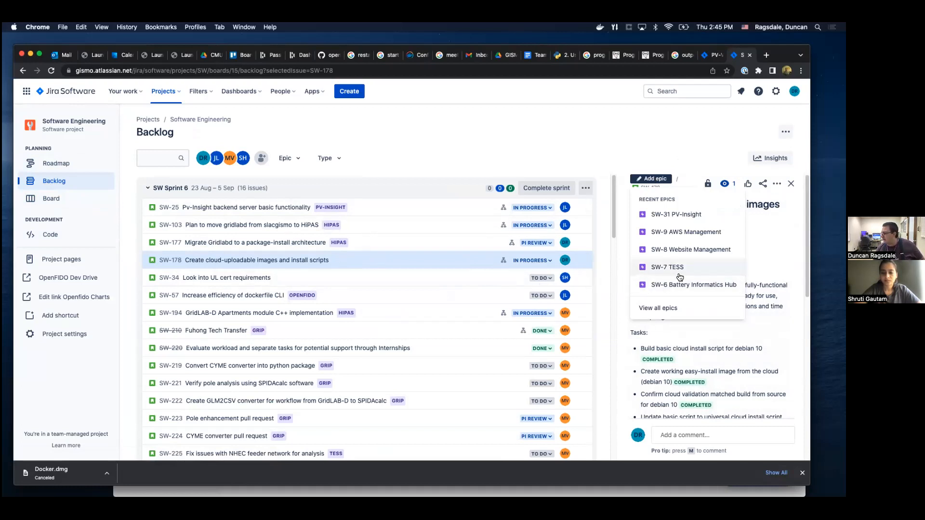
{"action": "left_click", "coordinate": [673, 306]}
{"action": "left_click", "coordinate": [437, 182]}
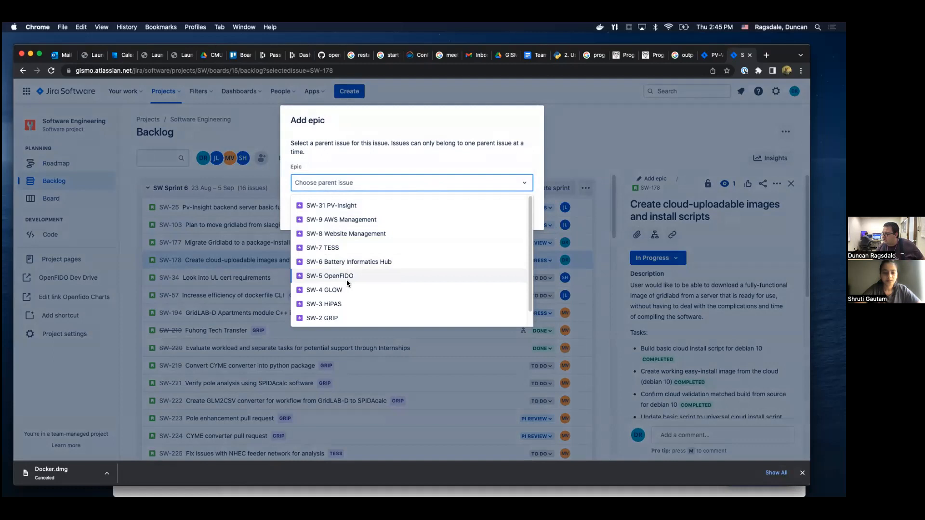
{"action": "scroll", "coordinate": [340, 314], "scroll_direction": "down", "scroll_amount": 1}
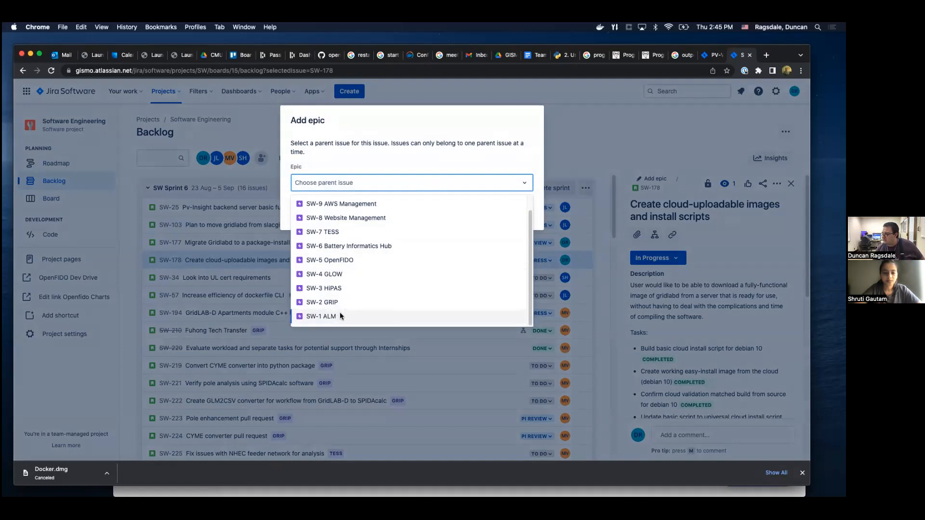
{"action": "scroll", "coordinate": [340, 313], "scroll_direction": "up", "scroll_amount": 1}
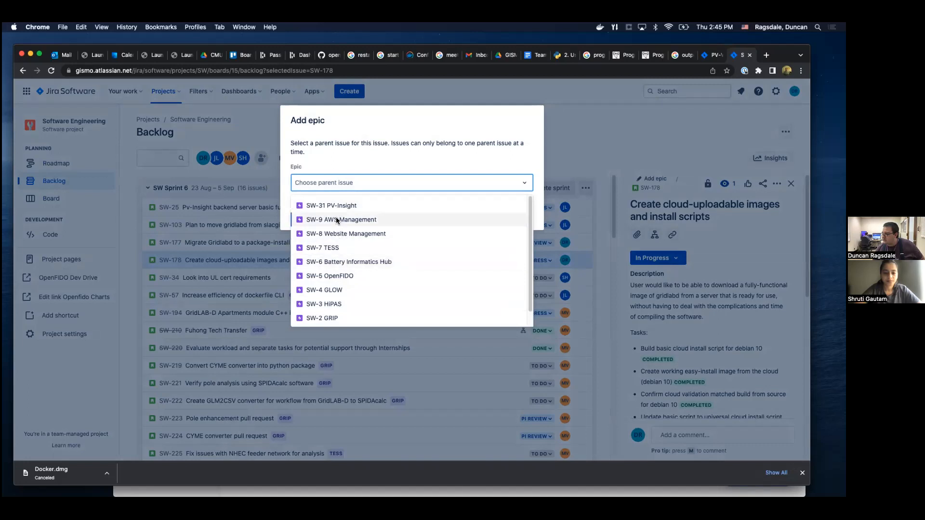
{"action": "scroll", "coordinate": [343, 290], "scroll_direction": "down", "scroll_amount": 1}
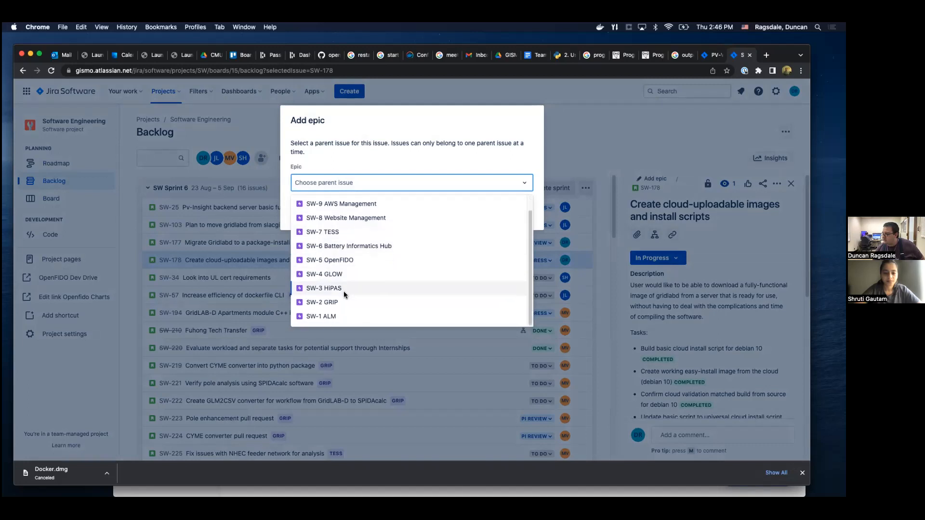
{"action": "left_click", "coordinate": [331, 288]}
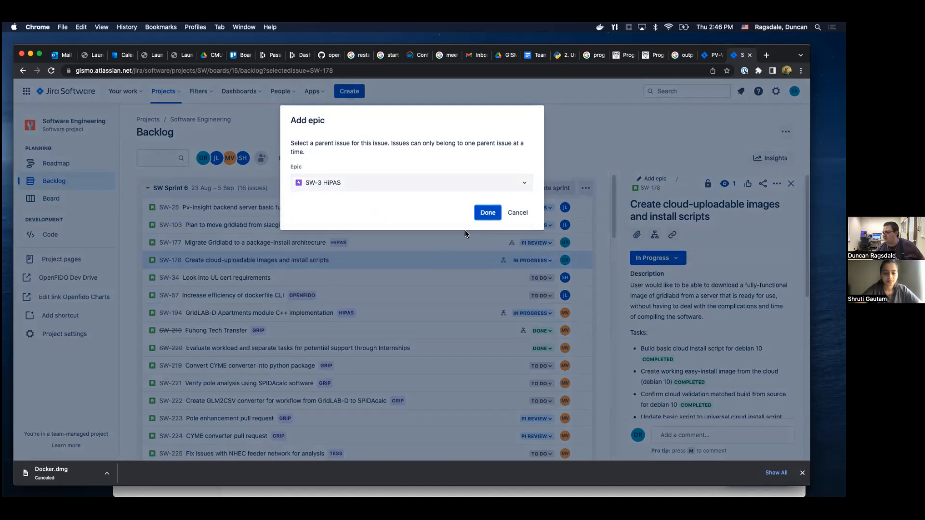
{"action": "left_click", "coordinate": [482, 213]}
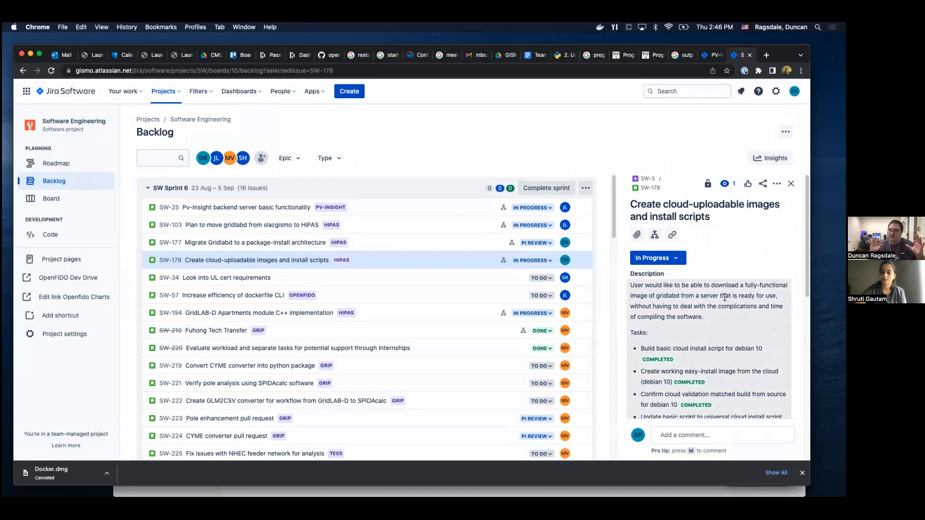
{"action": "left_click", "coordinate": [655, 236]}
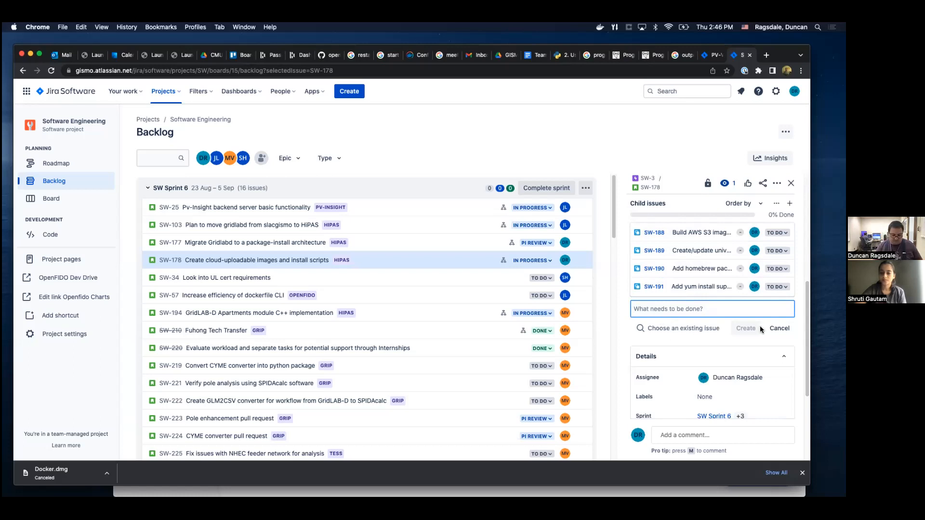
{"action": "type", "text": "This is a child"}
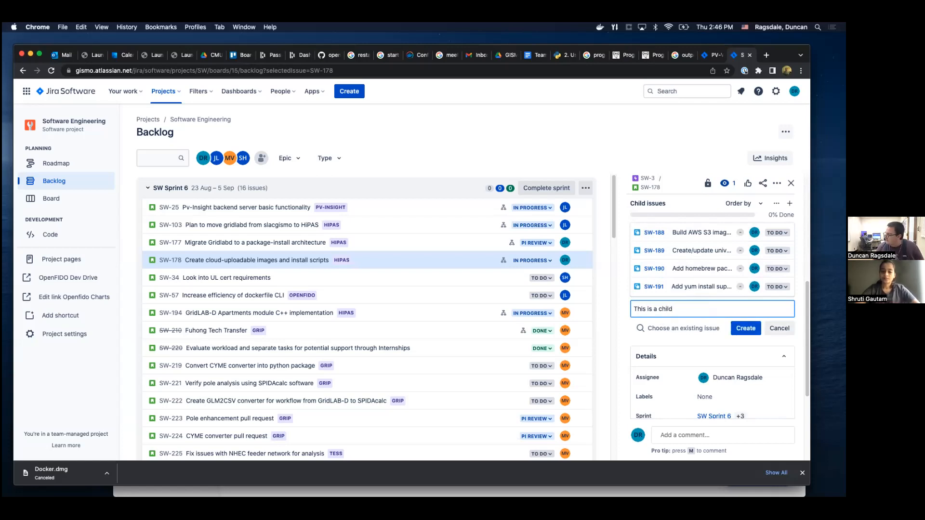
{"action": "key", "text": "Escape"}
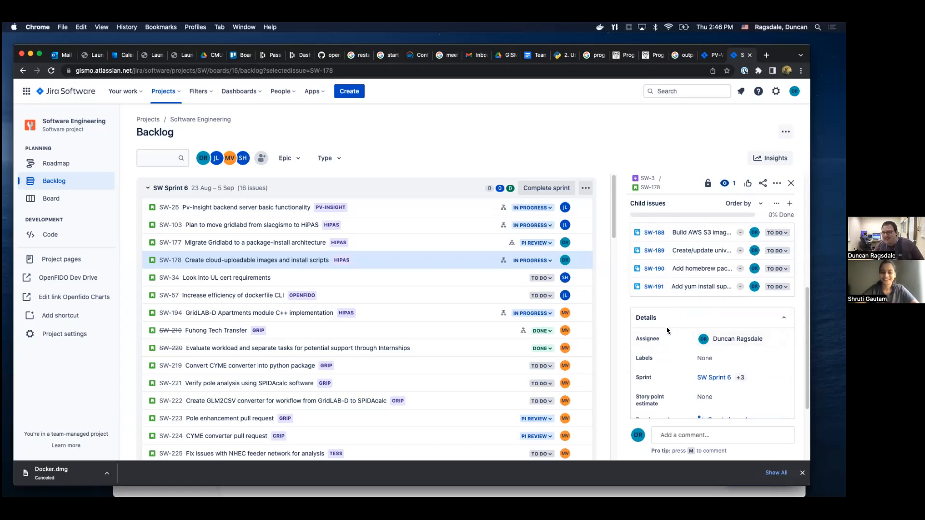
Review the issue's details and look through the whole Software Engineering backlog, examining its issues' epics, statuses and assignees.
{"action": "scroll", "coordinate": [709, 257], "scroll_direction": "down", "scroll_amount": 3}
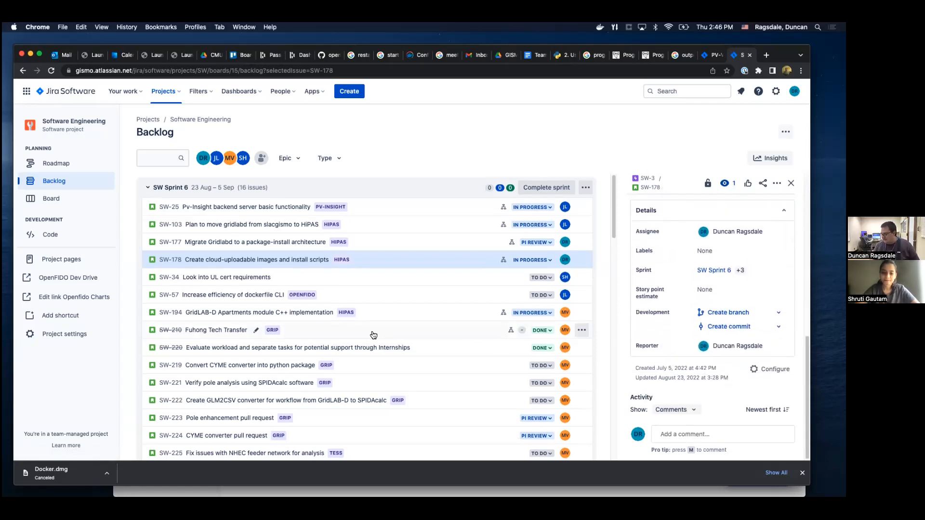
{"action": "scroll", "coordinate": [385, 339], "scroll_direction": "down", "scroll_amount": 10}
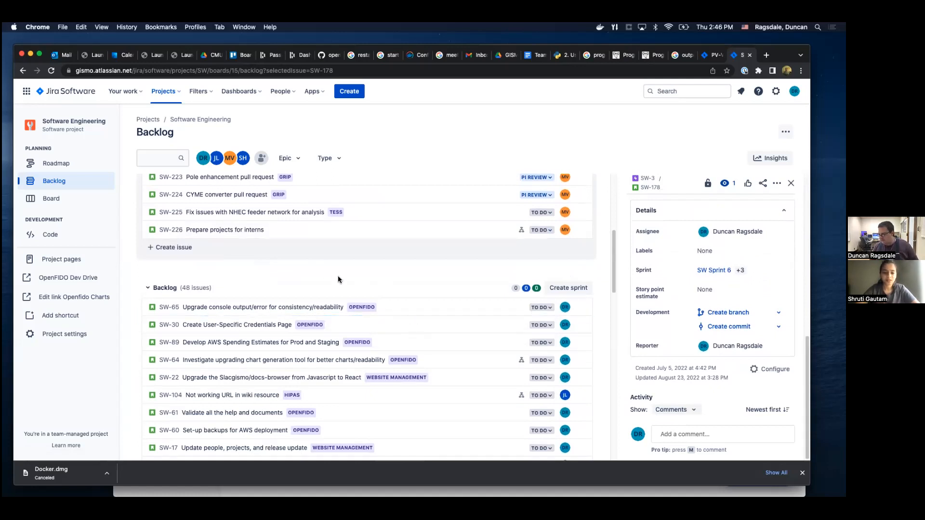
{"action": "scroll", "coordinate": [449, 329], "scroll_direction": "down", "scroll_amount": 1}
{"action": "scroll", "coordinate": [449, 329], "scroll_direction": "down", "scroll_amount": 3}
{"action": "scroll", "coordinate": [453, 332], "scroll_direction": "up", "scroll_amount": 3}
{"action": "scroll", "coordinate": [458, 335], "scroll_direction": "down", "scroll_amount": 2}
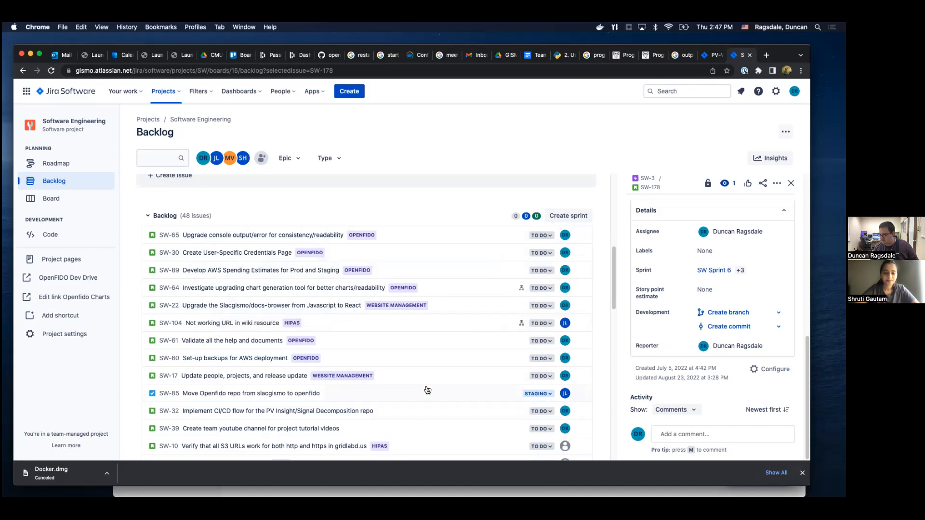
{"action": "scroll", "coordinate": [426, 388], "scroll_direction": "down", "scroll_amount": 3}
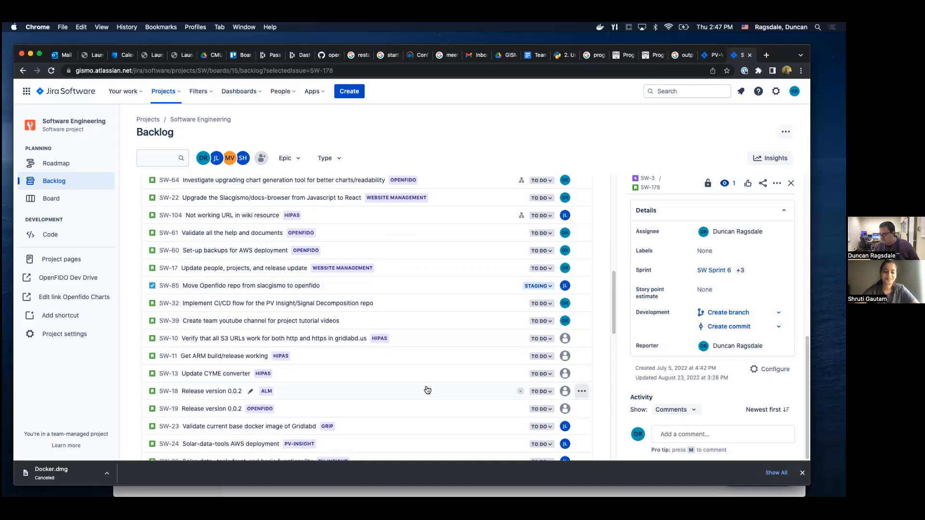
{"action": "scroll", "coordinate": [427, 390], "scroll_direction": "down", "scroll_amount": 5}
{"action": "scroll", "coordinate": [427, 389], "scroll_direction": "down", "scroll_amount": 3}
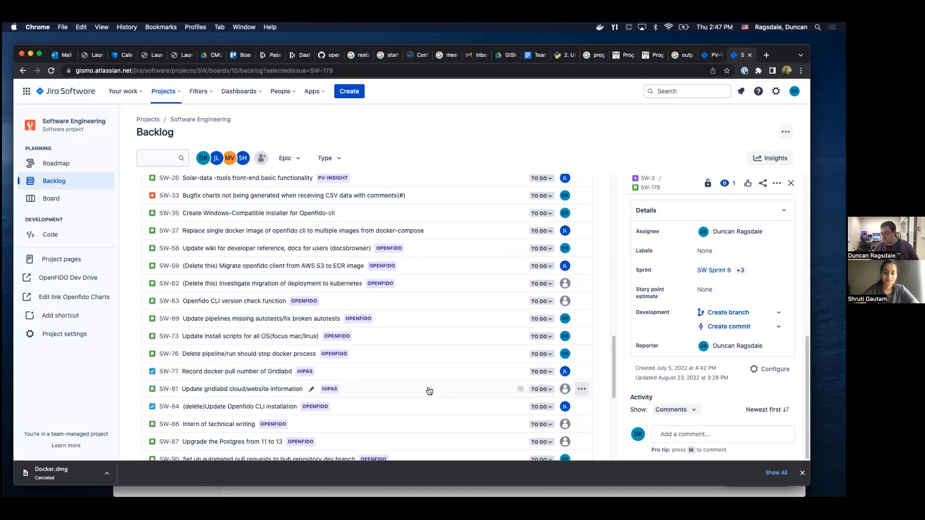
{"action": "scroll", "coordinate": [429, 391], "scroll_direction": "down", "scroll_amount": 1}
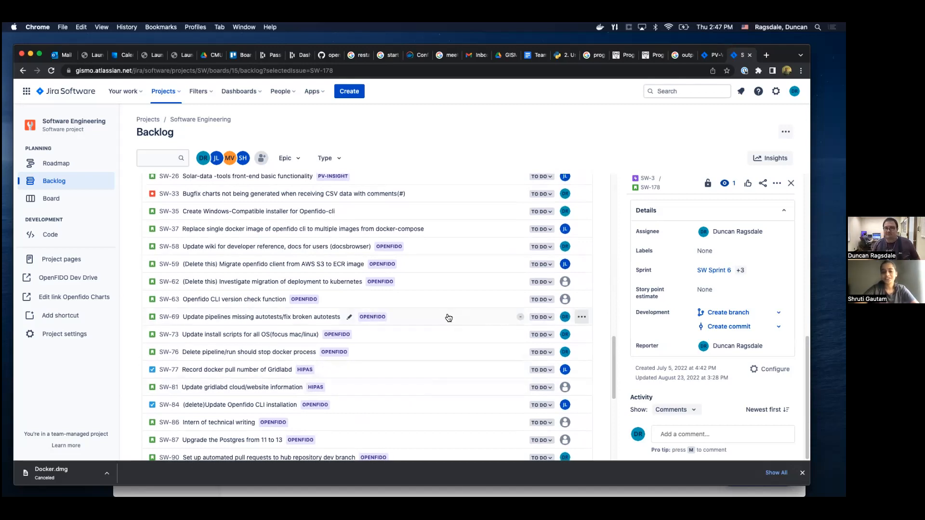
{"action": "scroll", "coordinate": [448, 317], "scroll_direction": "down", "scroll_amount": 7}
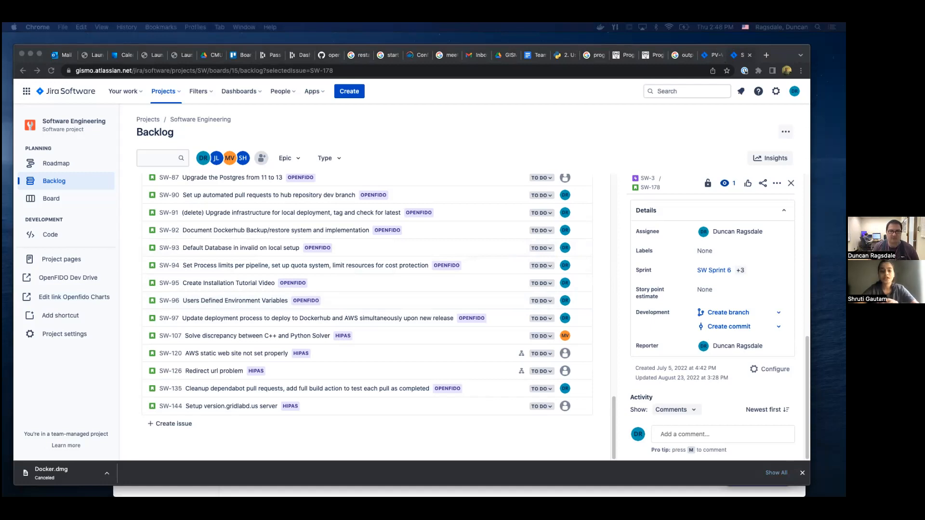
{"action": "scroll", "coordinate": [317, 354], "scroll_direction": "up", "scroll_amount": 10}
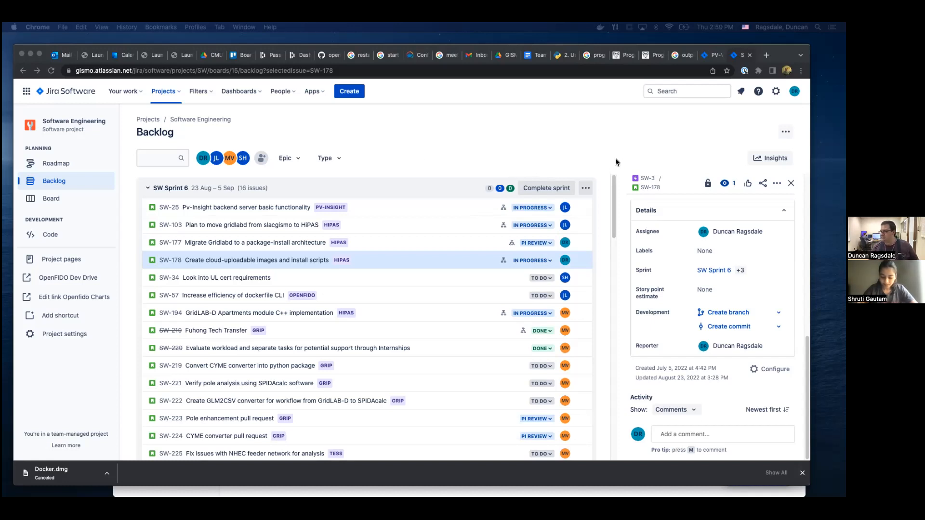
Open the PV-Validation-Hub Suggested Architecture FigJam file in a new browser tab and examine its General Suggested Overview diagram.
{"action": "left_click", "coordinate": [766, 55]}
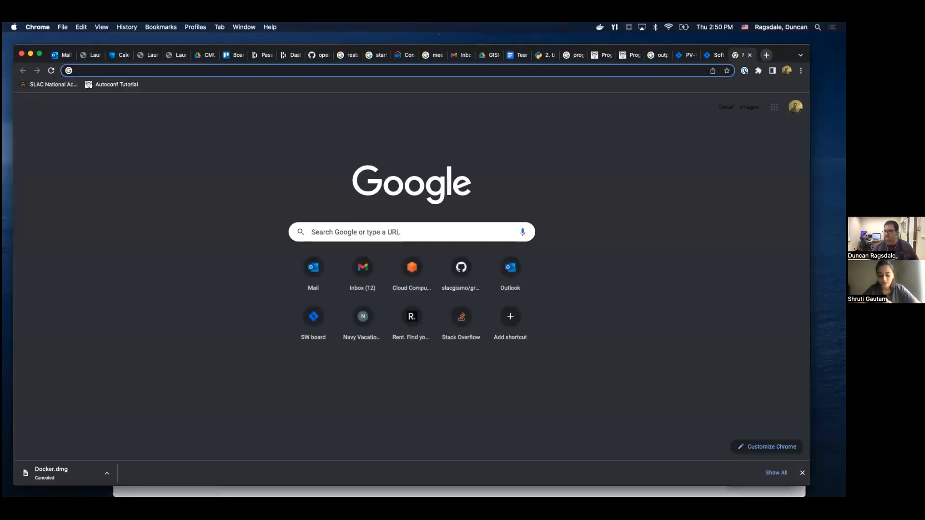
{"action": "type", "text": "figma"}
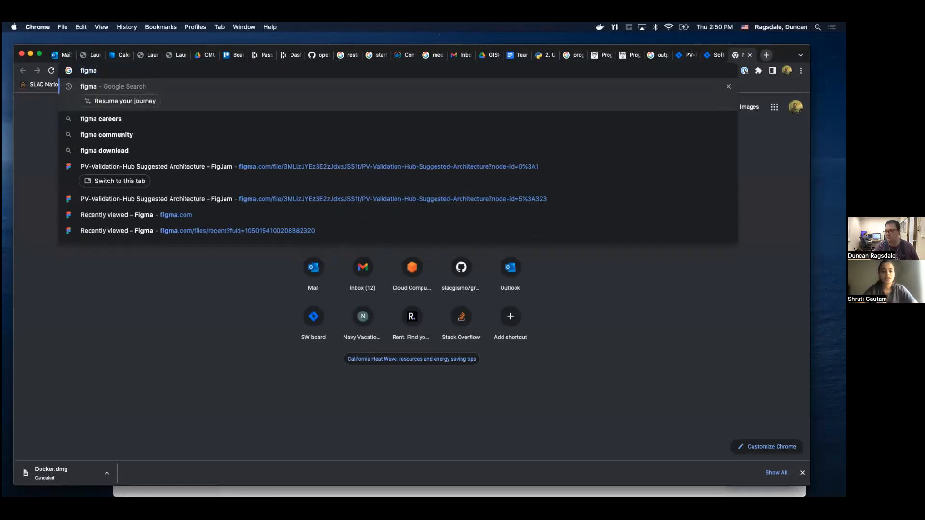
{"action": "key", "text": "Down"}
{"action": "key", "text": "Down"}
{"action": "key", "text": "Down"}
{"action": "key", "text": "Down"}
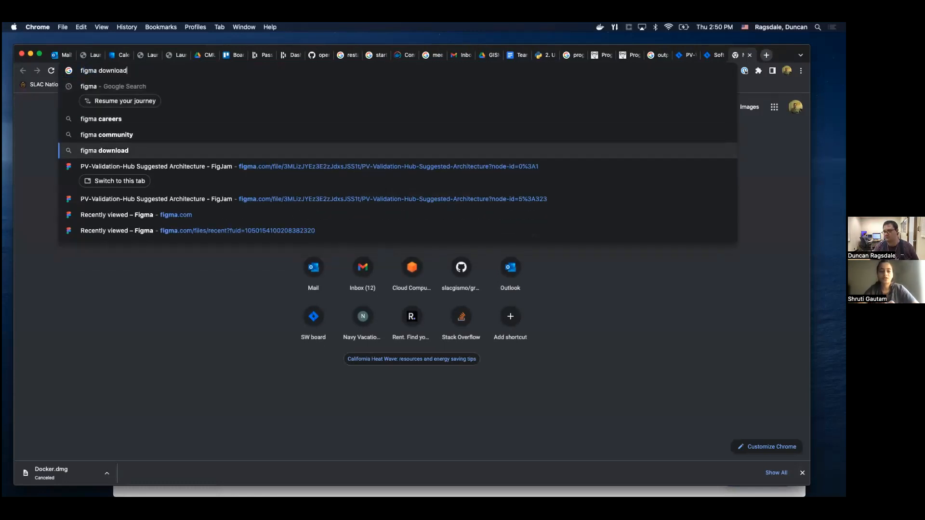
{"action": "key", "text": "Return"}
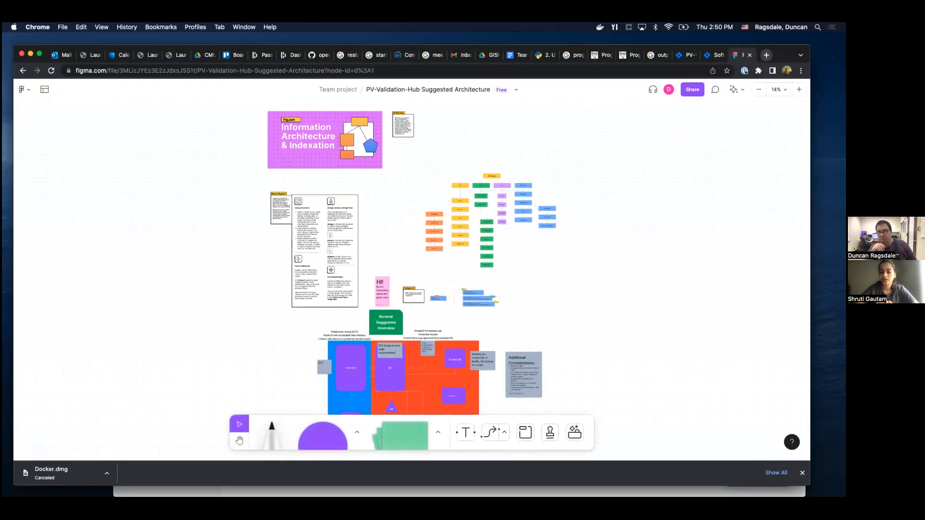
{"action": "scroll", "coordinate": [603, 200], "scroll_direction": "down", "scroll_amount": 5}
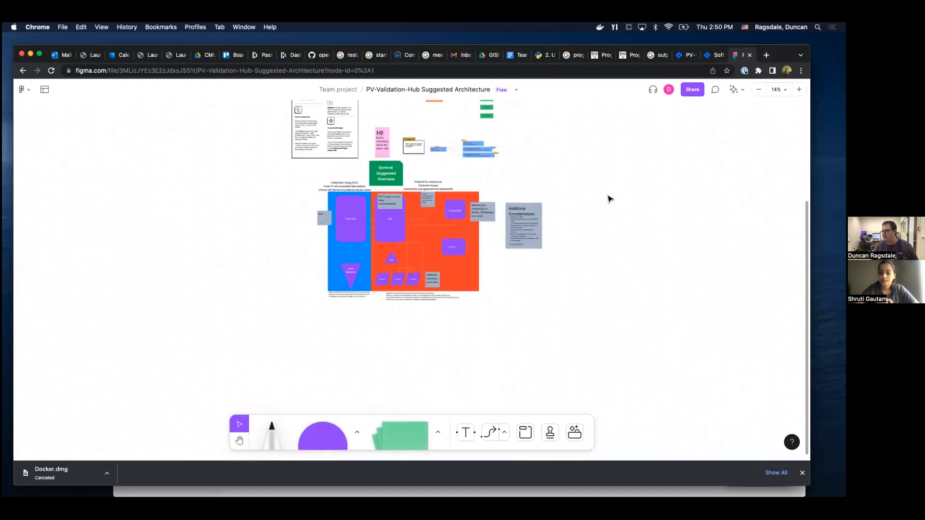
{"action": "left_click", "coordinate": [799, 89]}
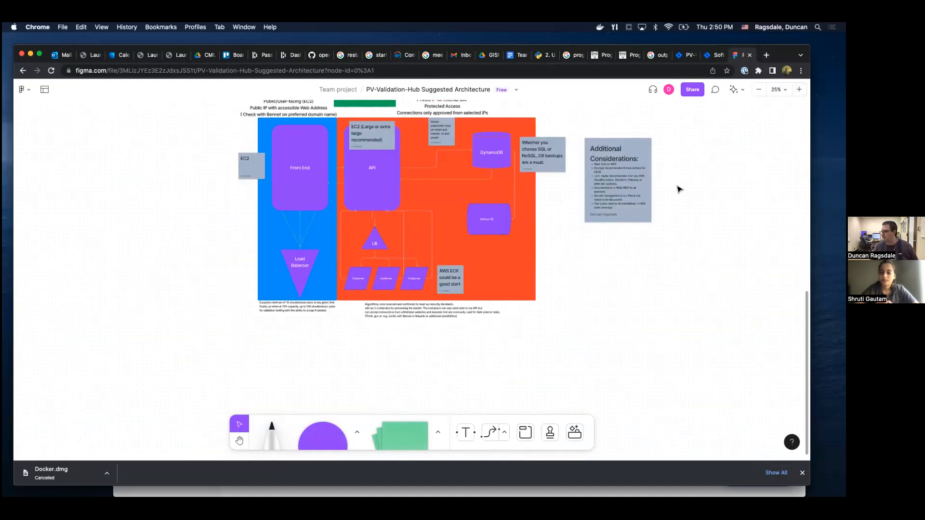
{"action": "scroll", "coordinate": [681, 163], "scroll_direction": "up", "scroll_amount": 2}
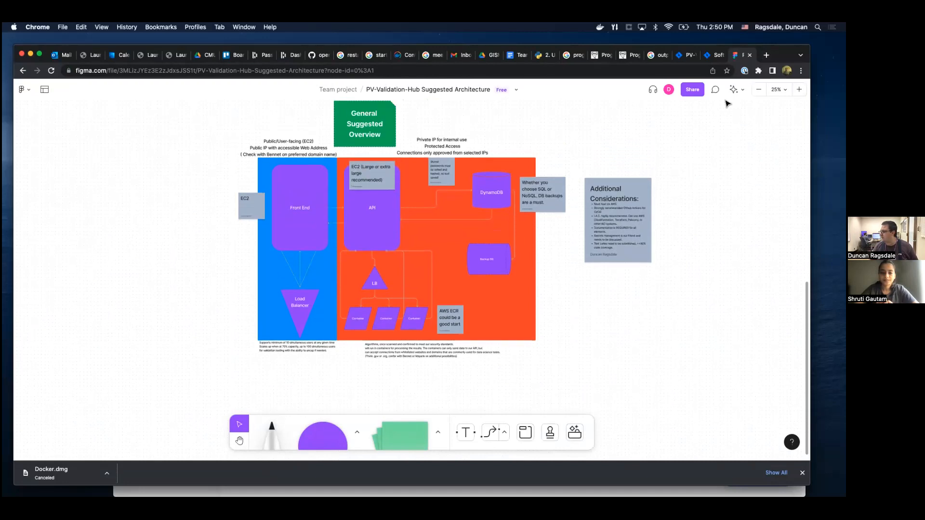
Switch back to the PV-Validation-Hub project's Jira backlog in its open browser tab.
{"action": "left_click", "coordinate": [715, 55]}
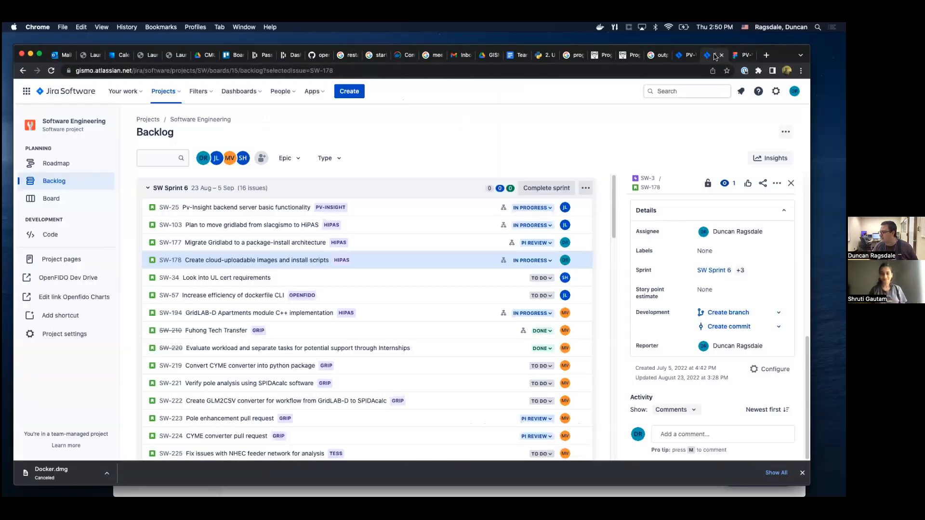
{"action": "left_click", "coordinate": [684, 55]}
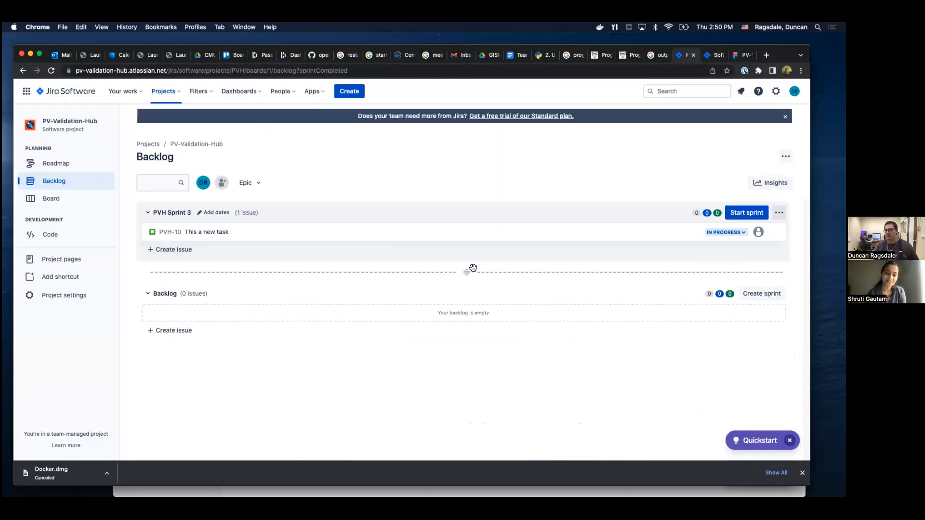
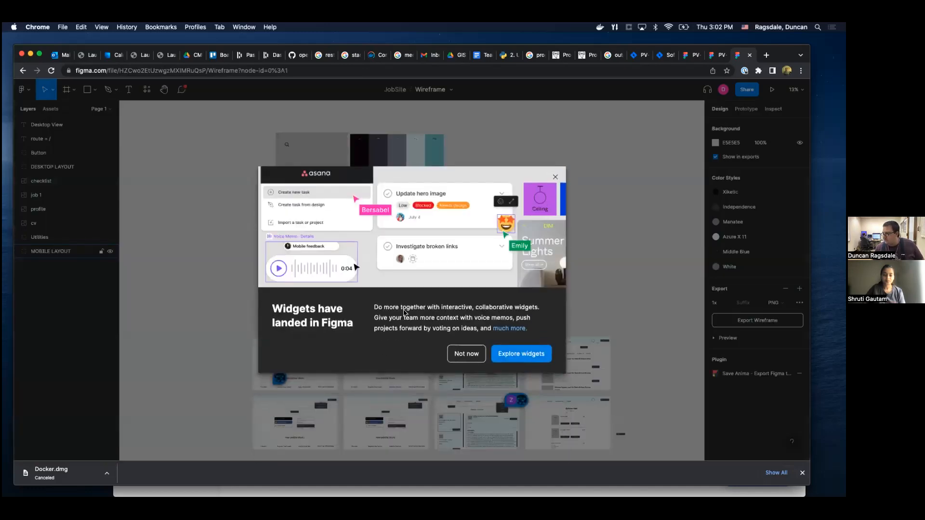
Dismiss the widgets announcement and look over the JobSite wireframe's Mobile View and Desktop View layouts.
{"action": "left_click", "coordinate": [466, 354]}
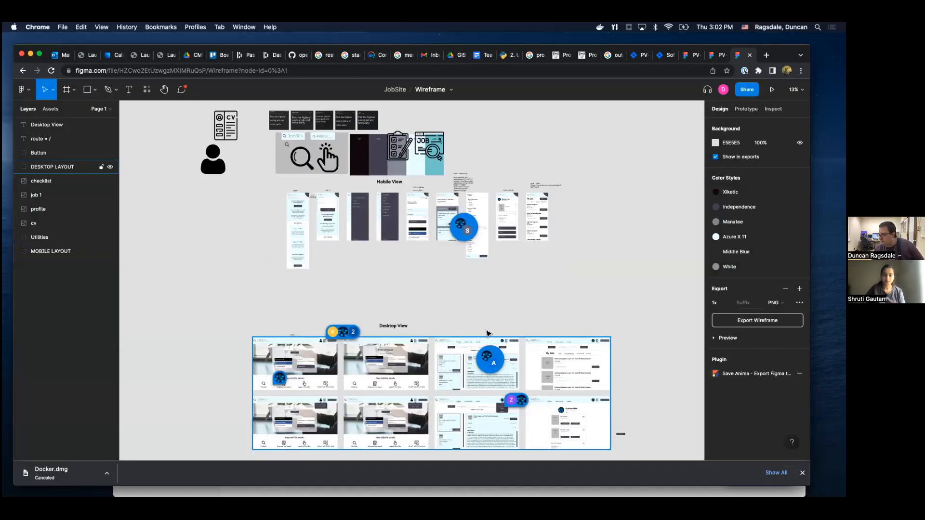
{"action": "scroll", "coordinate": [501, 292], "scroll_direction": "up", "scroll_amount": 1}
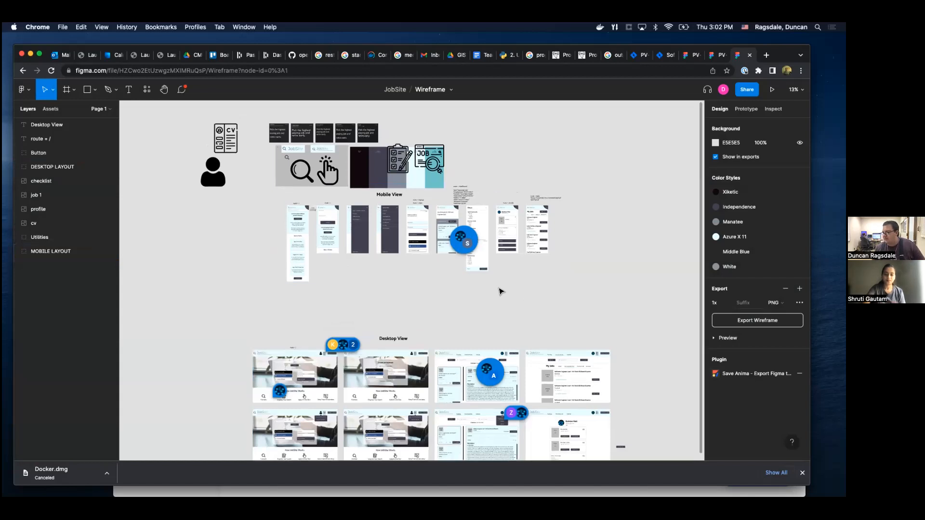
{"action": "scroll", "coordinate": [553, 297], "scroll_direction": "down", "scroll_amount": 5}
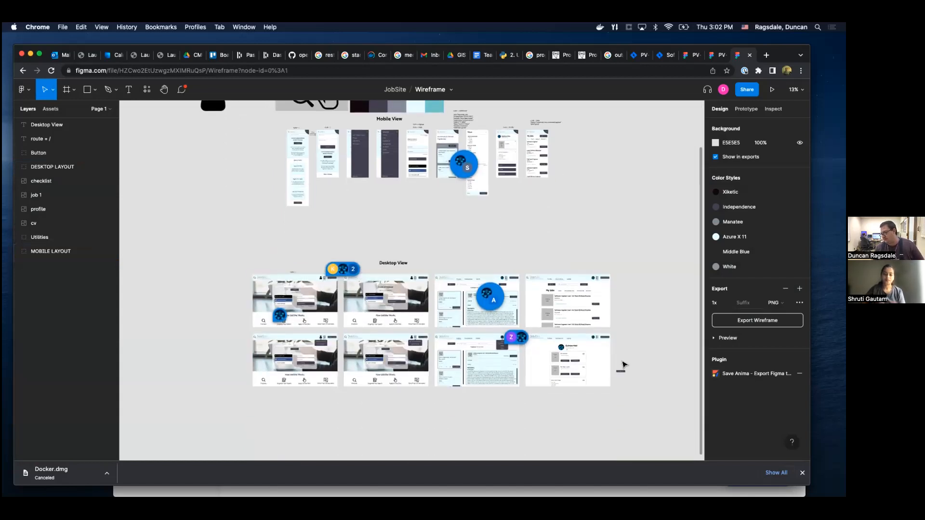
{"action": "scroll", "coordinate": [669, 339], "scroll_direction": "up", "scroll_amount": 1}
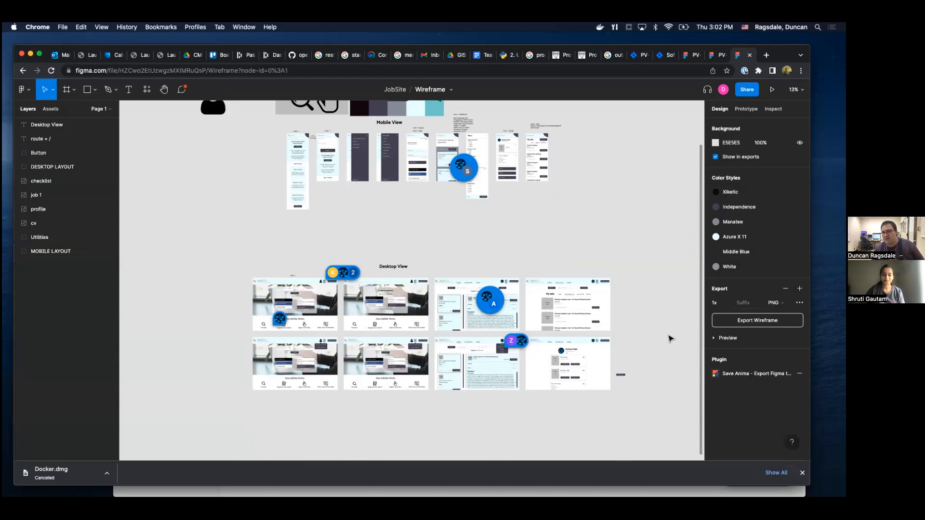
{"action": "scroll", "coordinate": [670, 339], "scroll_direction": "up", "scroll_amount": 5}
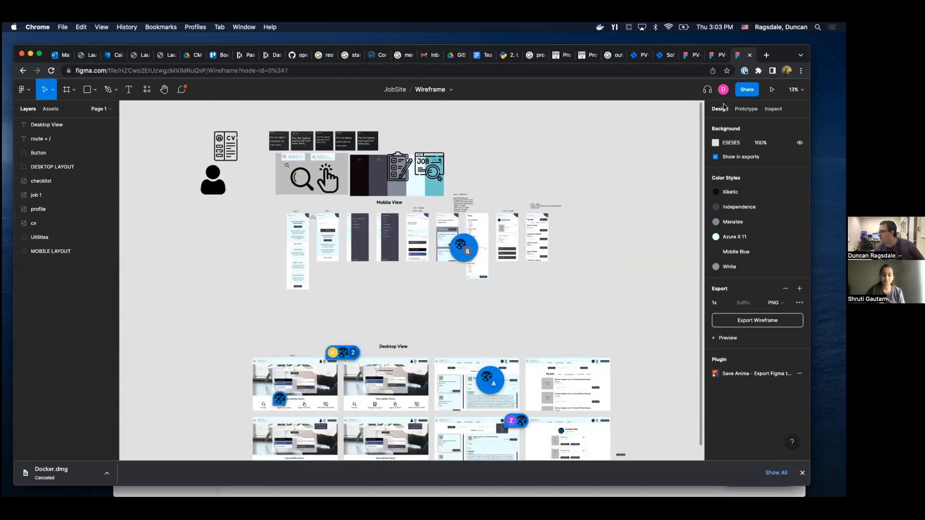
Zoom the wireframe canvas in to 50% and hide the comments.
{"action": "left_click", "coordinate": [795, 90]}
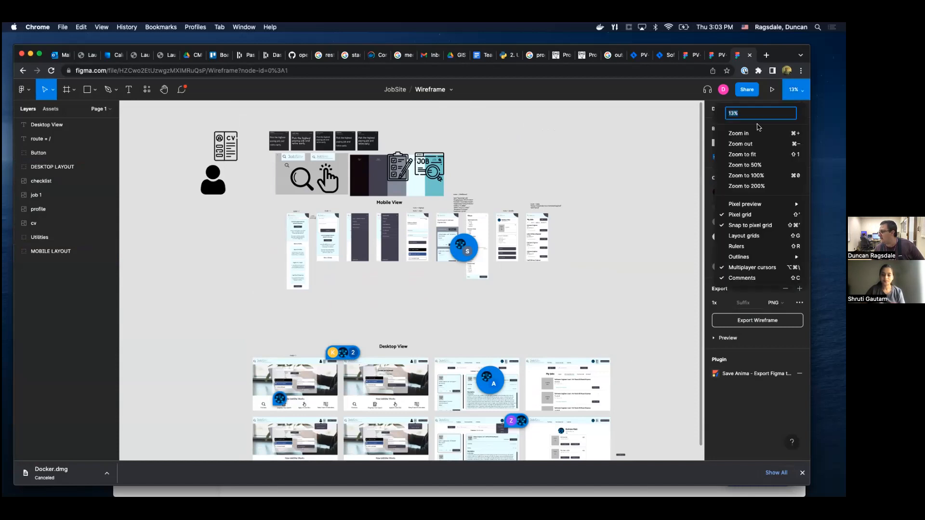
{"action": "left_click", "coordinate": [742, 133]}
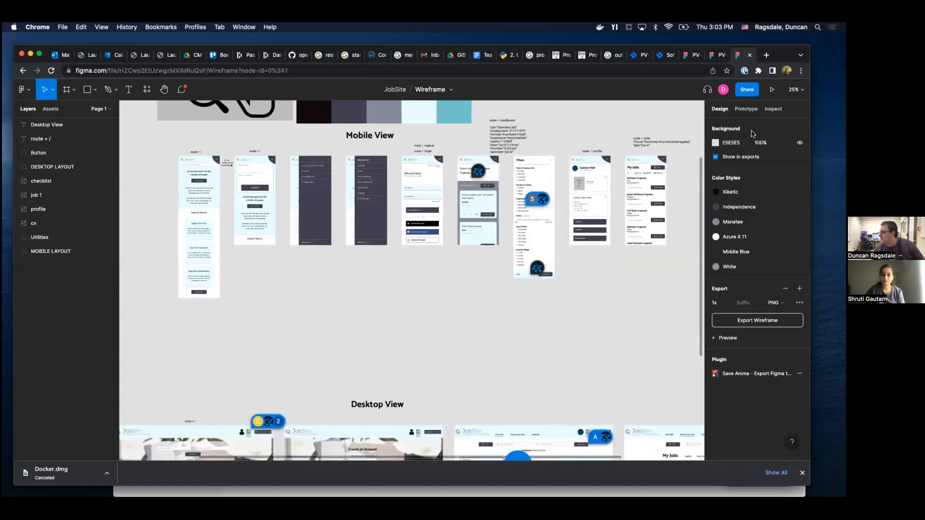
{"action": "left_click", "coordinate": [795, 90]}
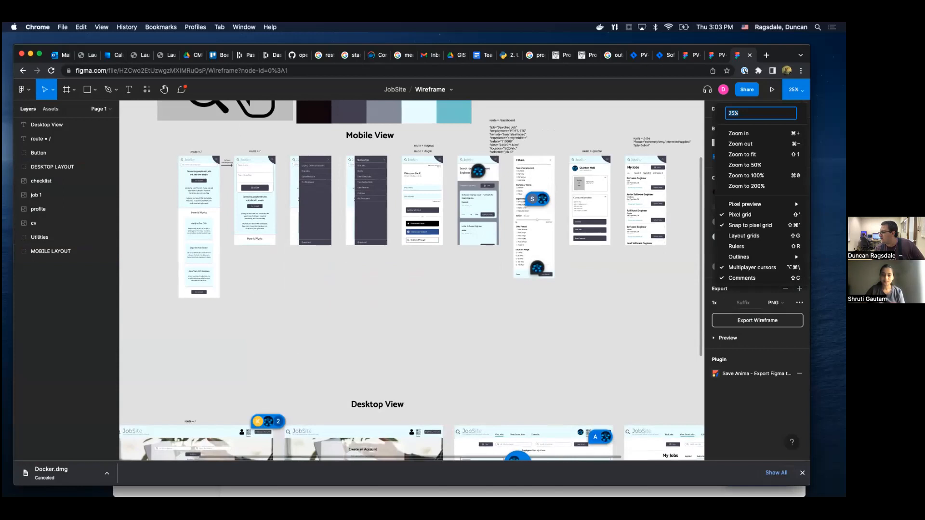
{"action": "left_click", "coordinate": [742, 133]}
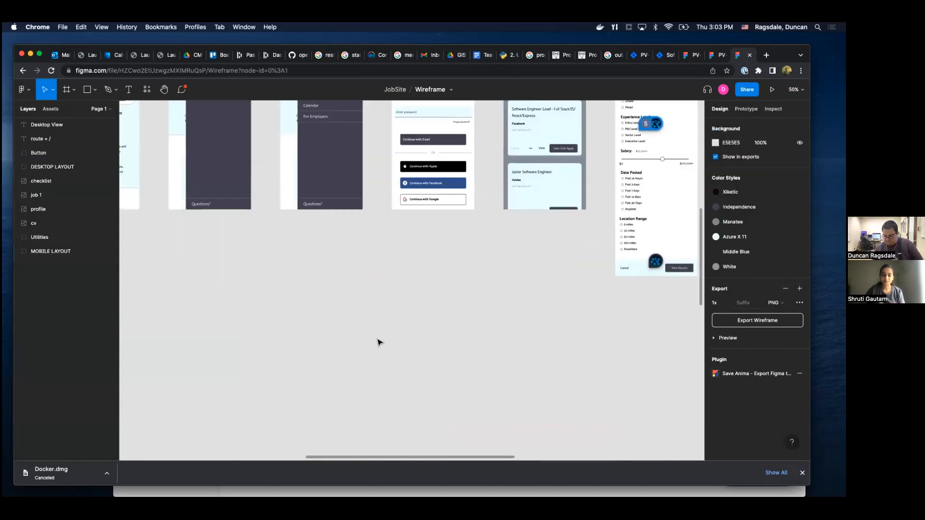
{"action": "right_click", "coordinate": [330, 361]}
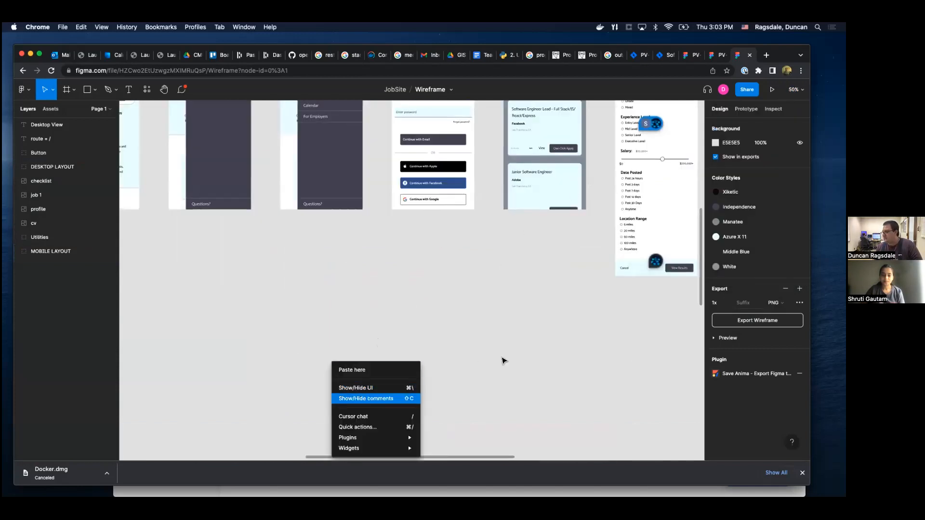
{"action": "key", "text": "shift+c"}
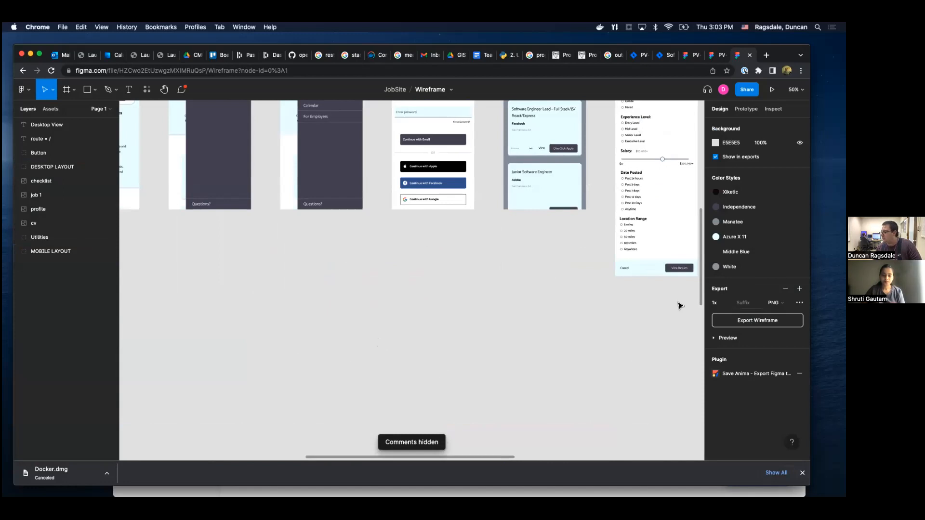
Pan with the Hand tool to the wireframe's font samples, JobSite logos and color palette and examine them.
{"action": "left_click", "coordinate": [163, 89]}
{"action": "left_click_drag", "start_coordinate": [258, 211], "coordinate": [404, 322]}
{"action": "left_click_drag", "start_coordinate": [225, 255], "coordinate": [335, 271]}
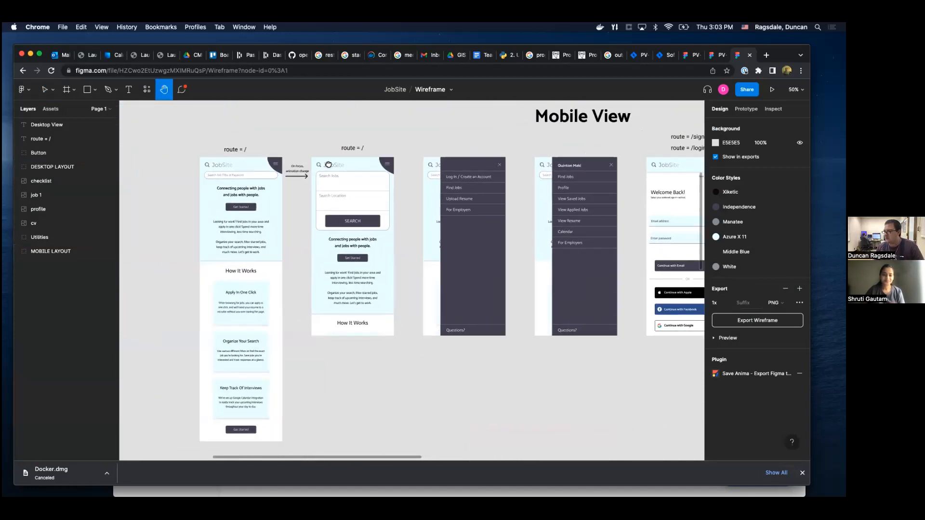
{"action": "left_click_drag", "start_coordinate": [327, 196], "coordinate": [322, 298]}
{"action": "scroll", "coordinate": [323, 298], "scroll_direction": "up", "scroll_amount": 6}
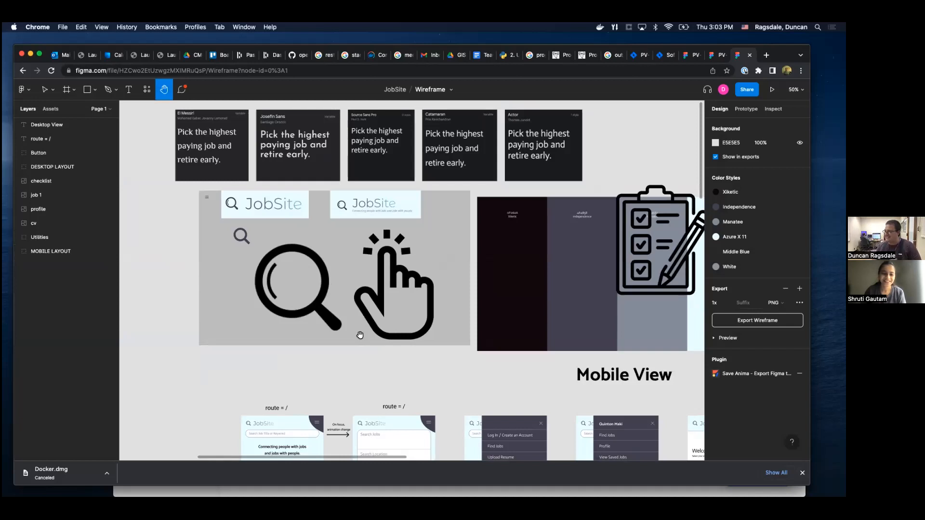
Examine the Mobile View home screens at route = /, their search animation change and the adjacent navigation menu screens.
{"action": "scroll", "coordinate": [359, 331], "scroll_direction": "down", "scroll_amount": 6}
{"action": "scroll", "coordinate": [329, 220], "scroll_direction": "down", "scroll_amount": 4}
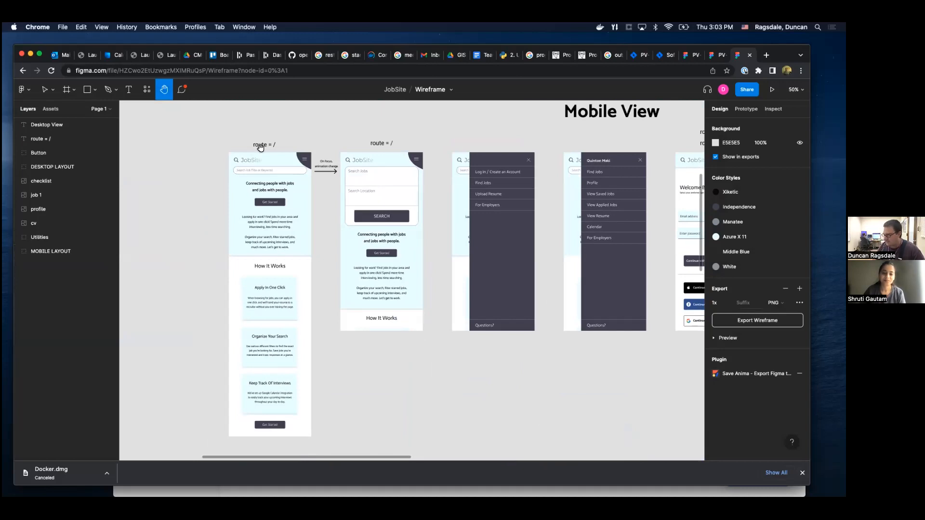
{"action": "scroll", "coordinate": [321, 177], "scroll_direction": "down", "scroll_amount": 3}
{"action": "scroll", "coordinate": [324, 172], "scroll_direction": "up", "scroll_amount": 3}
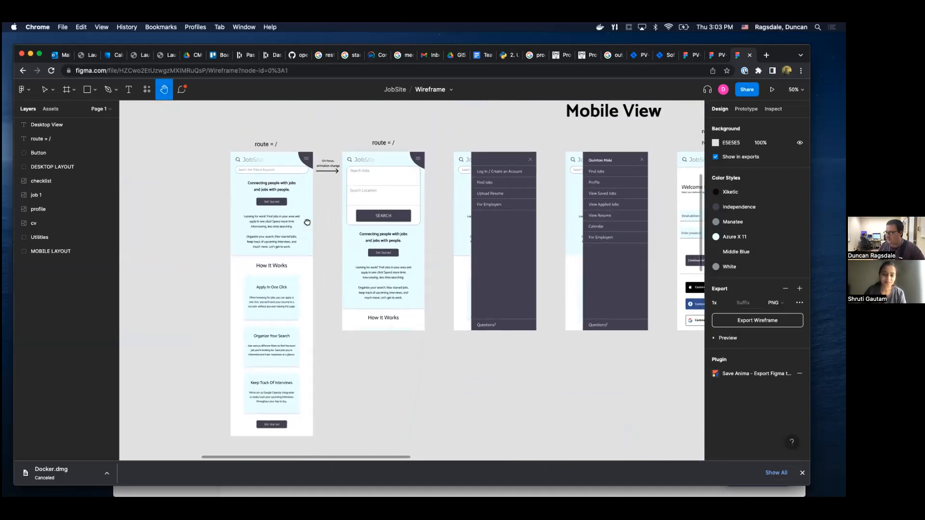
{"action": "scroll", "coordinate": [138, 309], "scroll_direction": "right", "scroll_amount": 3}
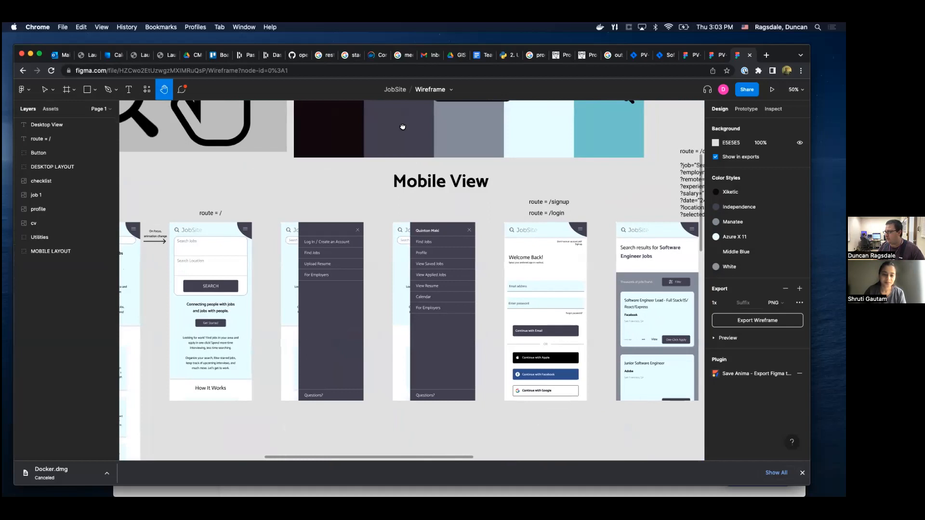
{"action": "scroll", "coordinate": [429, 268], "scroll_direction": "down", "scroll_amount": 10}
{"action": "scroll", "coordinate": [578, 298], "scroll_direction": "left", "scroll_amount": 4}
{"action": "scroll", "coordinate": [356, 252], "scroll_direction": "up", "scroll_amount": 10}
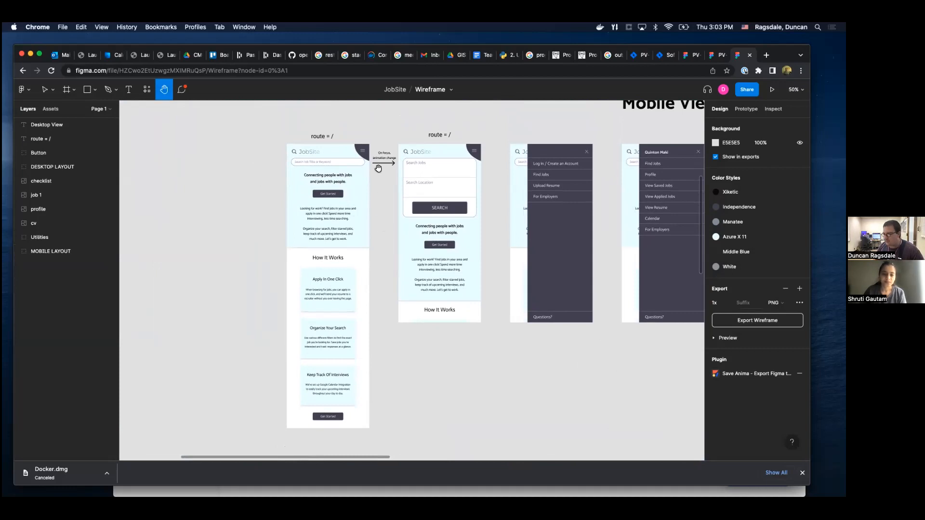
{"action": "scroll", "coordinate": [254, 195], "scroll_direction": "right", "scroll_amount": 10}
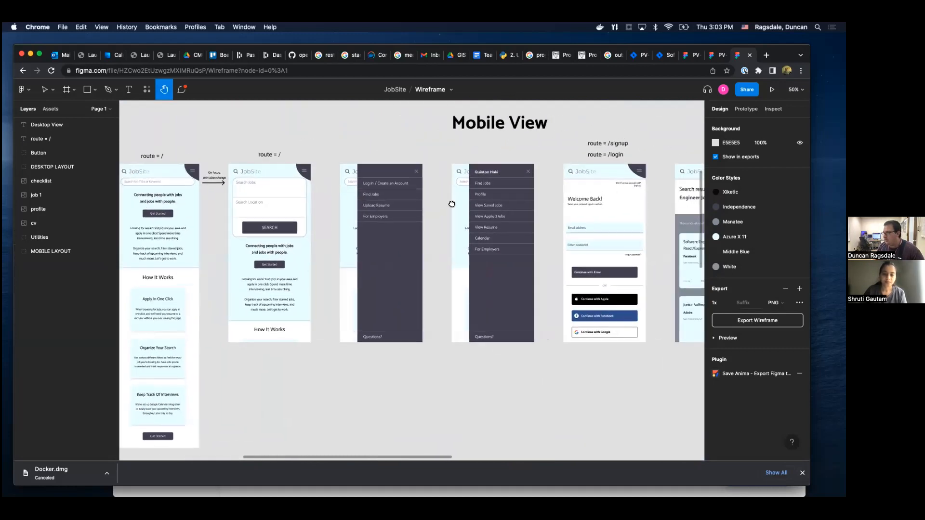
Examine the Mobile View login, dashboard, Filters, profile and My Jobs screens along with their route annotations.
{"action": "scroll", "coordinate": [497, 198], "scroll_direction": "right", "scroll_amount": 6}
{"action": "scroll", "coordinate": [496, 198], "scroll_direction": "up", "scroll_amount": 2}
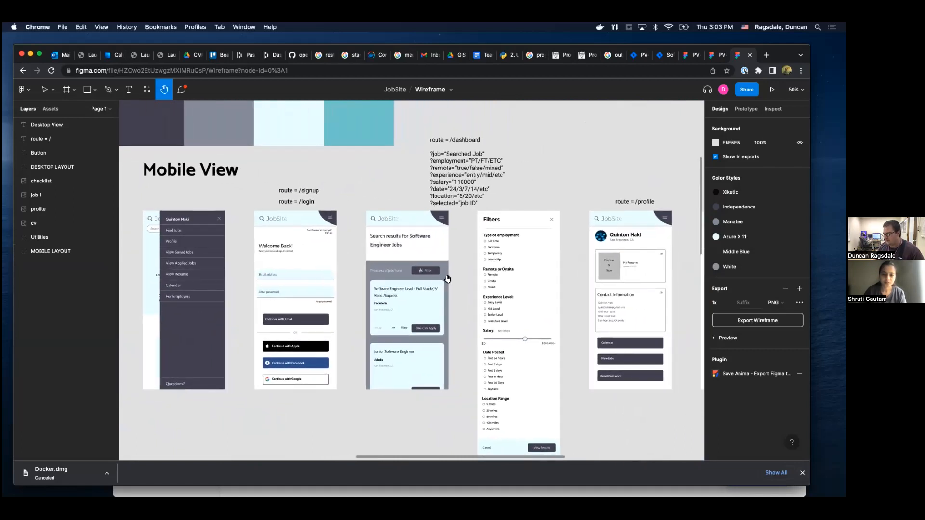
{"action": "scroll", "coordinate": [448, 250], "scroll_direction": "down", "scroll_amount": 2}
{"action": "scroll", "coordinate": [455, 236], "scroll_direction": "right", "scroll_amount": 8}
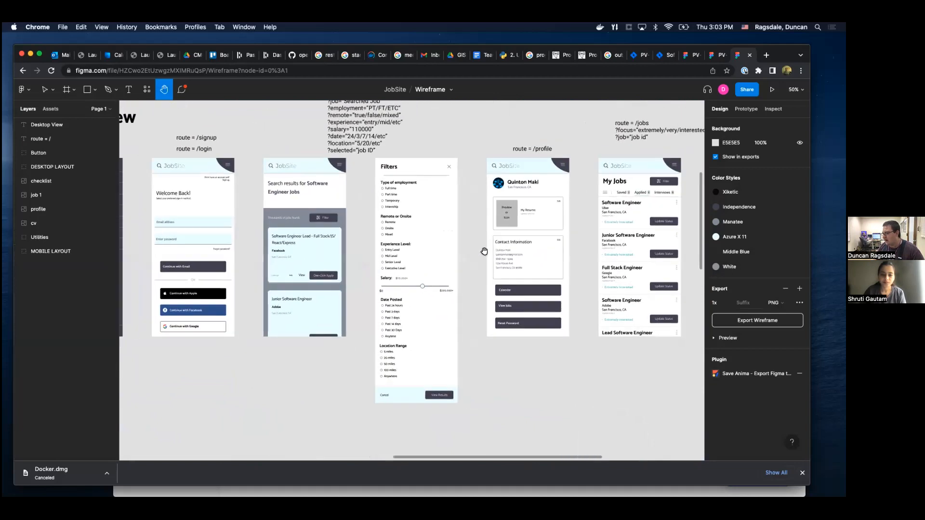
{"action": "scroll", "coordinate": [386, 283], "scroll_direction": "down", "scroll_amount": 1}
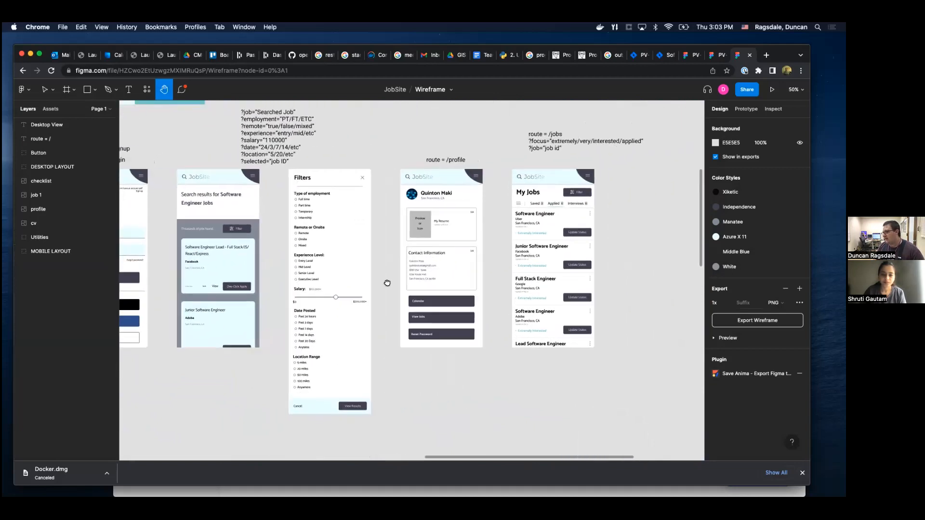
{"action": "scroll", "coordinate": [352, 337], "scroll_direction": "up", "scroll_amount": 1}
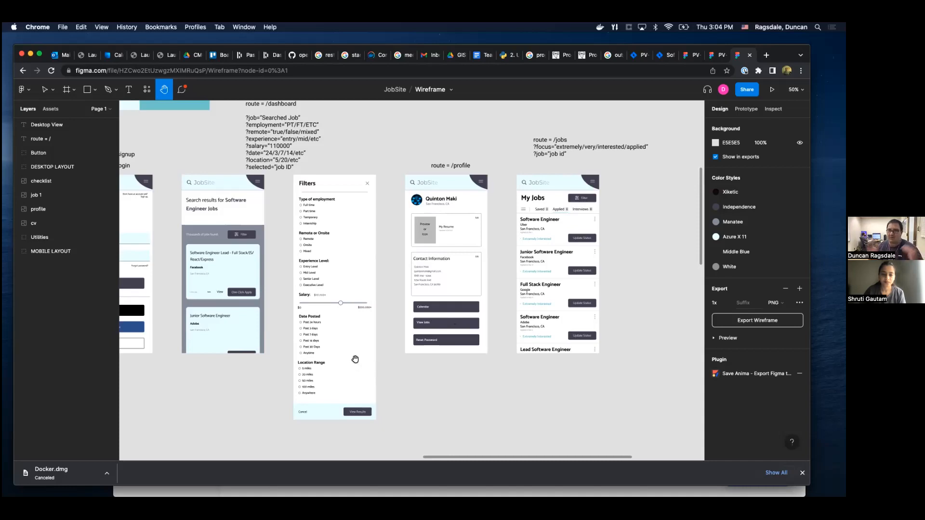
Move down to the Desktop View section and examine the JobSite landing page at route = / and its profile dropdown variant.
{"action": "scroll", "coordinate": [301, 349], "scroll_direction": "down", "scroll_amount": 8}
{"action": "scroll", "coordinate": [301, 348], "scroll_direction": "left", "scroll_amount": 5}
{"action": "scroll", "coordinate": [301, 348], "scroll_direction": "up", "scroll_amount": 10}
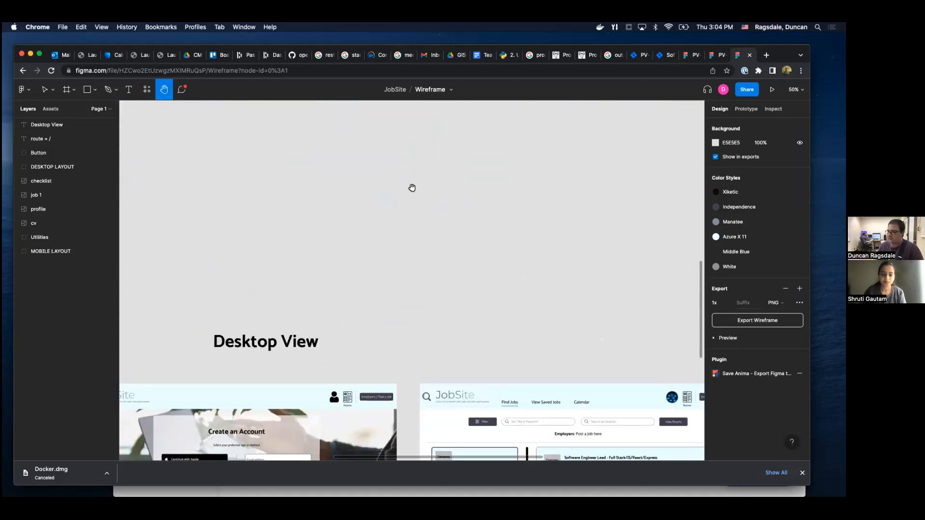
{"action": "scroll", "coordinate": [275, 374], "scroll_direction": "down", "scroll_amount": 8}
{"action": "scroll", "coordinate": [274, 374], "scroll_direction": "left", "scroll_amount": 5}
{"action": "scroll", "coordinate": [336, 288], "scroll_direction": "down", "scroll_amount": 4}
{"action": "scroll", "coordinate": [336, 289], "scroll_direction": "left", "scroll_amount": 10}
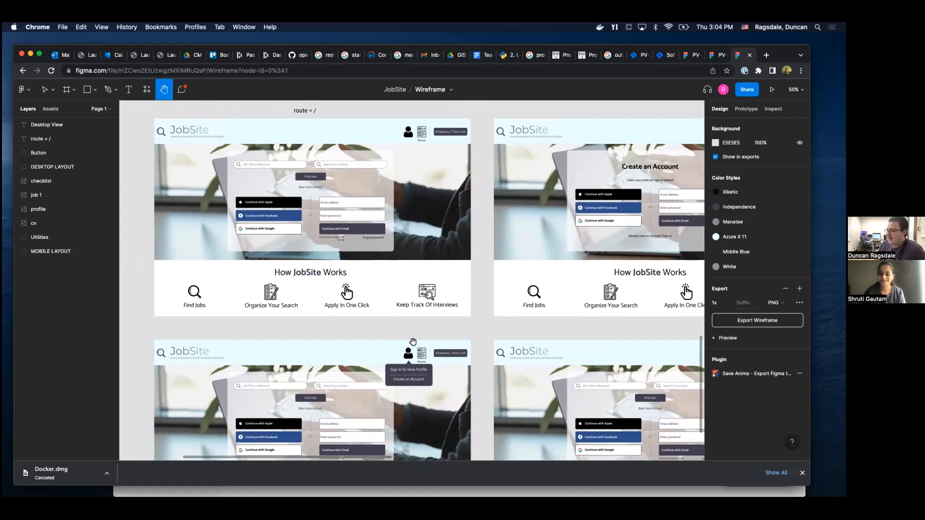
{"action": "left_click_drag", "start_coordinate": [366, 332], "coordinate": [390, 349]}
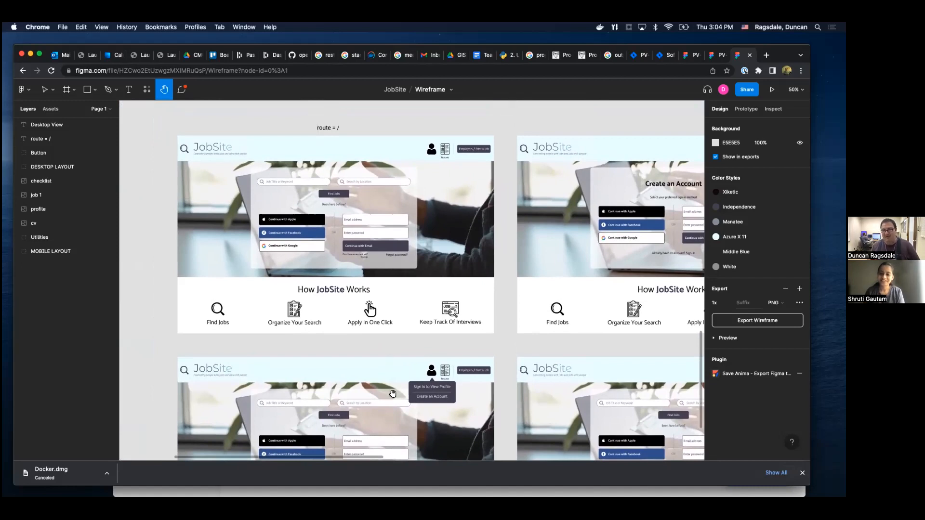
Look through the Desktop View's resume dropdown, My Jobs, profile and Find Jobs pages.
{"action": "scroll", "coordinate": [402, 187], "scroll_direction": "down", "scroll_amount": 10}
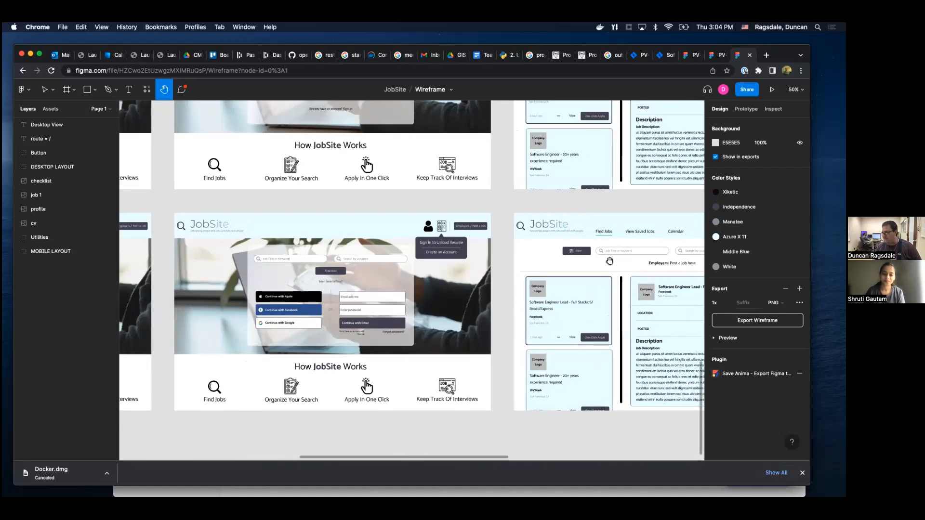
{"action": "scroll", "coordinate": [621, 257], "scroll_direction": "right", "scroll_amount": 10}
{"action": "scroll", "coordinate": [501, 366], "scroll_direction": "up", "scroll_amount": 10}
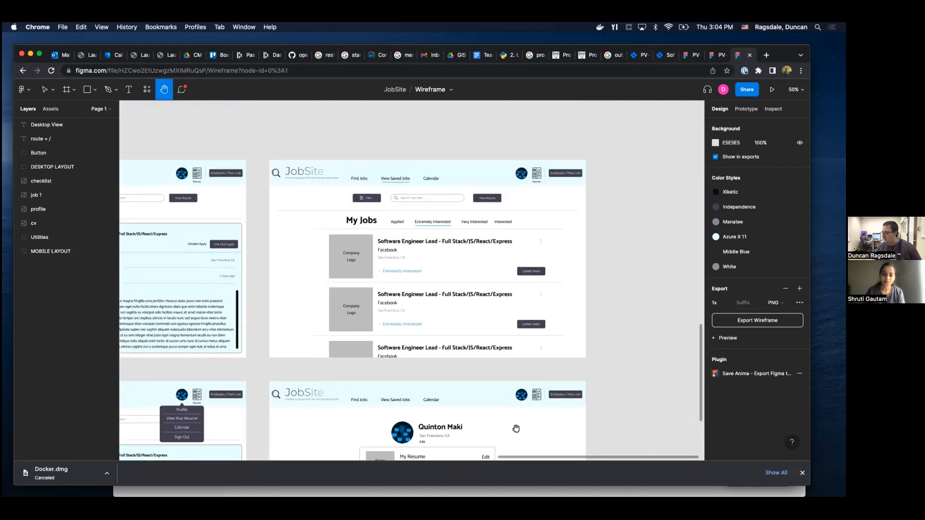
{"action": "scroll", "coordinate": [554, 356], "scroll_direction": "left", "scroll_amount": 8}
{"action": "scroll", "coordinate": [615, 346], "scroll_direction": "left", "scroll_amount": 5}
{"action": "scroll", "coordinate": [615, 346], "scroll_direction": "up", "scroll_amount": 1}
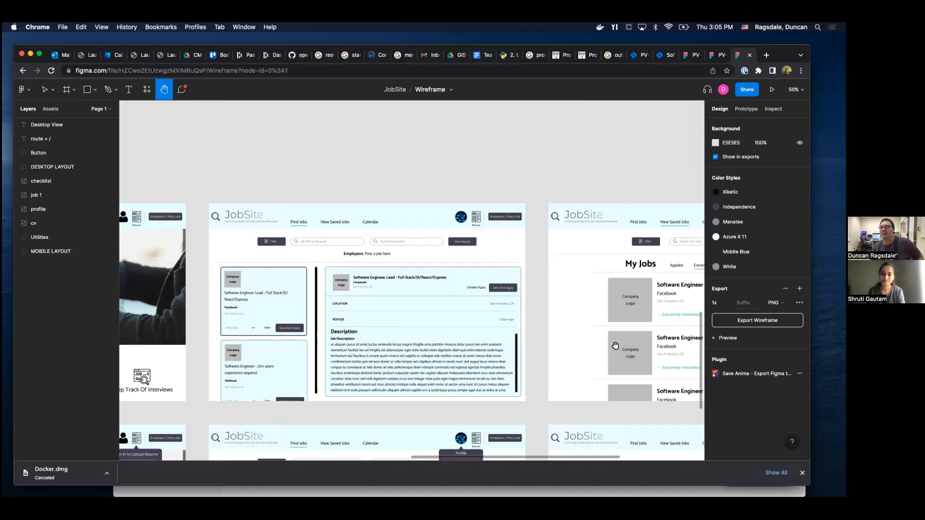
Return to the Desktop View landing page and examine its sign-in form, header and the neighbouring Create an Account page.
{"action": "left_click_drag", "start_coordinate": [579, 246], "coordinate": [630, 225]}
{"action": "mouse_move", "coordinate": [391, 263]}
{"action": "left_mouse_down"}
{"action": "mouse_move", "coordinate": [624, 228]}
{"action": "mouse_move", "coordinate": [487, 279]}
{"action": "mouse_move", "coordinate": [635, 226]}
{"action": "left_mouse_up"}
{"action": "left_click_drag", "start_coordinate": [297, 225], "coordinate": [428, 240]}
{"action": "mouse_move", "coordinate": [380, 257]}
{"action": "left_mouse_down"}
{"action": "mouse_move", "coordinate": [413, 247]}
{"action": "mouse_move", "coordinate": [401, 271]}
{"action": "left_mouse_up"}
{"action": "left_click_drag", "start_coordinate": [415, 227], "coordinate": [402, 270]}
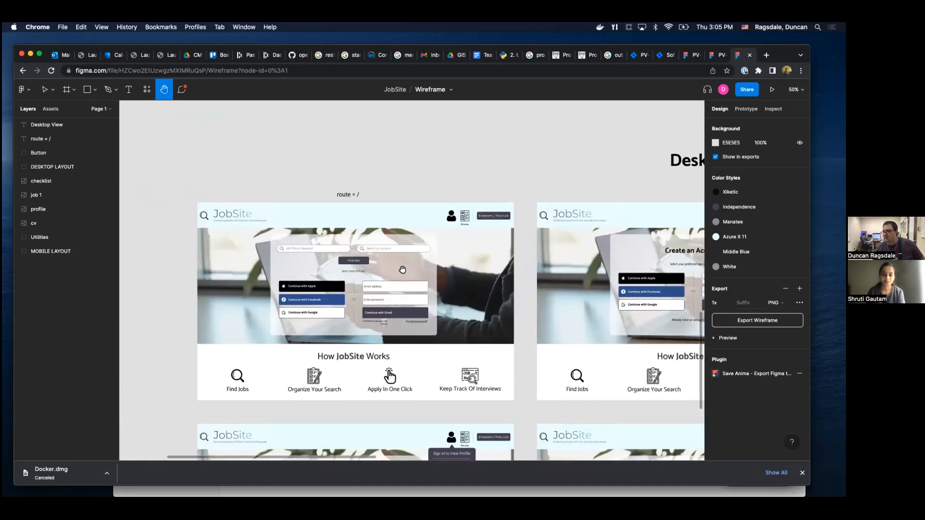
{"action": "left_click_drag", "start_coordinate": [419, 320], "coordinate": [384, 303]}
{"action": "left_click_drag", "start_coordinate": [586, 257], "coordinate": [611, 273]}
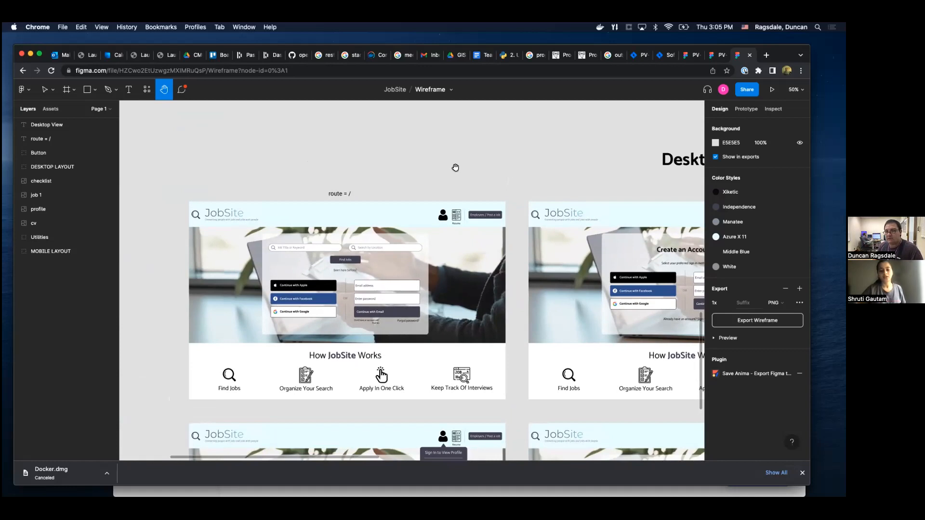
{"action": "scroll", "coordinate": [493, 169], "scroll_direction": "right", "scroll_amount": 3}
{"action": "scroll", "coordinate": [494, 170], "scroll_direction": "down", "scroll_amount": 2}
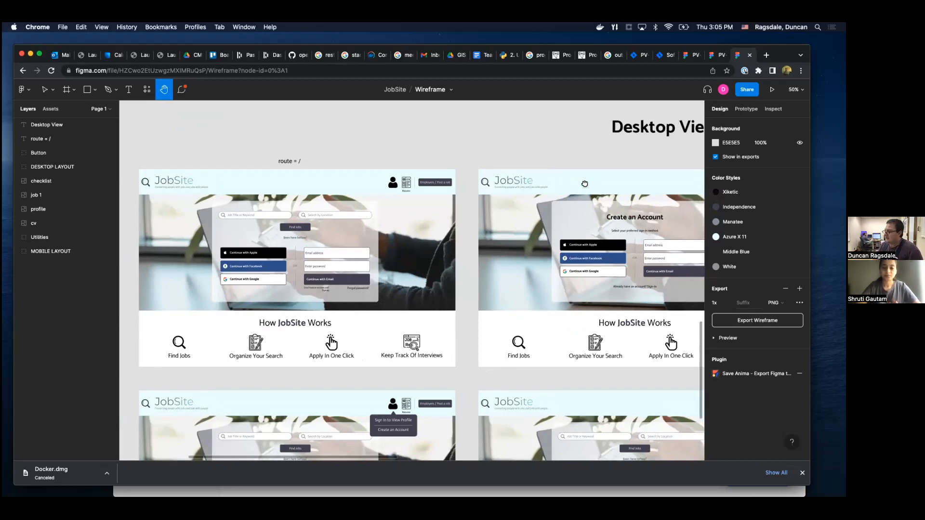
{"action": "scroll", "coordinate": [602, 149], "scroll_direction": "down", "scroll_amount": 2}
{"action": "scroll", "coordinate": [598, 148], "scroll_direction": "up", "scroll_amount": 3}
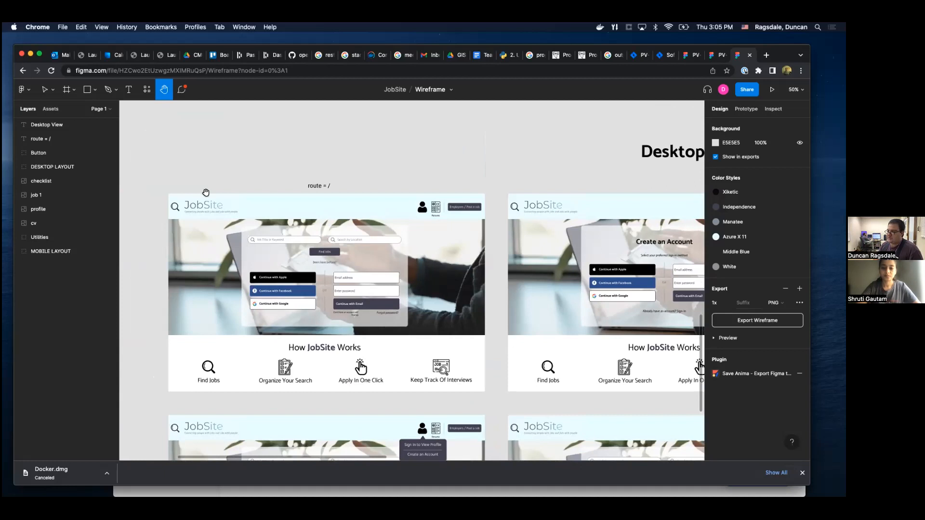
{"action": "scroll", "coordinate": [451, 186], "scroll_direction": "up", "scroll_amount": 3}
{"action": "scroll", "coordinate": [452, 185], "scroll_direction": "right", "scroll_amount": 4}
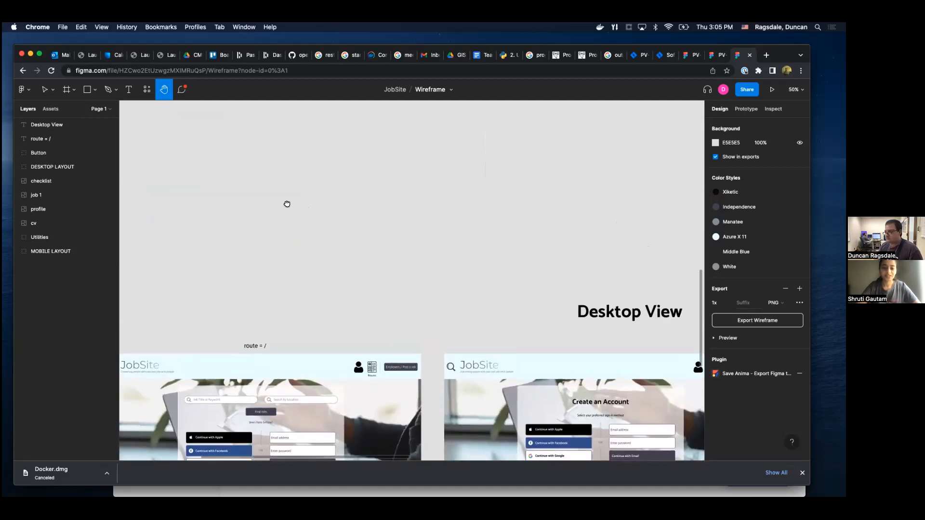
Examine the Desktop View Find Jobs page with its job list, job description and account dropdown variant.
{"action": "scroll", "coordinate": [287, 202], "scroll_direction": "down", "scroll_amount": 4}
{"action": "scroll", "coordinate": [322, 201], "scroll_direction": "right", "scroll_amount": 4}
{"action": "scroll", "coordinate": [322, 201], "scroll_direction": "down", "scroll_amount": 1}
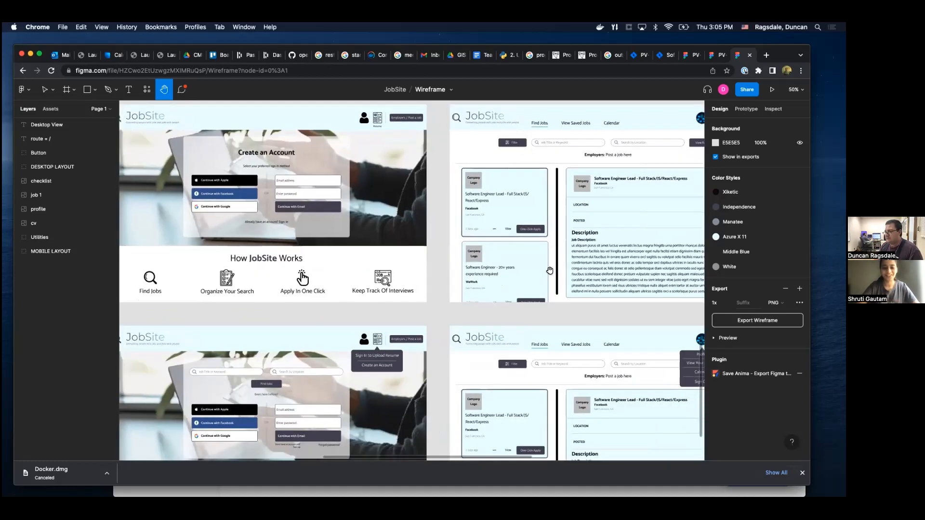
{"action": "scroll", "coordinate": [527, 283], "scroll_direction": "right", "scroll_amount": 4}
{"action": "scroll", "coordinate": [526, 283], "scroll_direction": "up", "scroll_amount": 1}
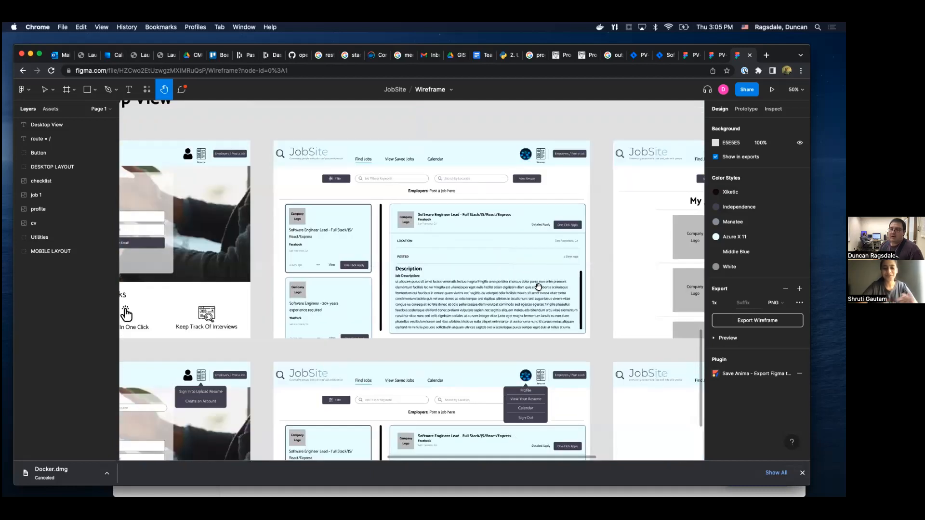
Examine the Desktop View Find Jobs page and the neighbouring My Jobs page with its Extremely Interested listings.
{"action": "scroll", "coordinate": [538, 286], "scroll_direction": "right", "scroll_amount": 8}
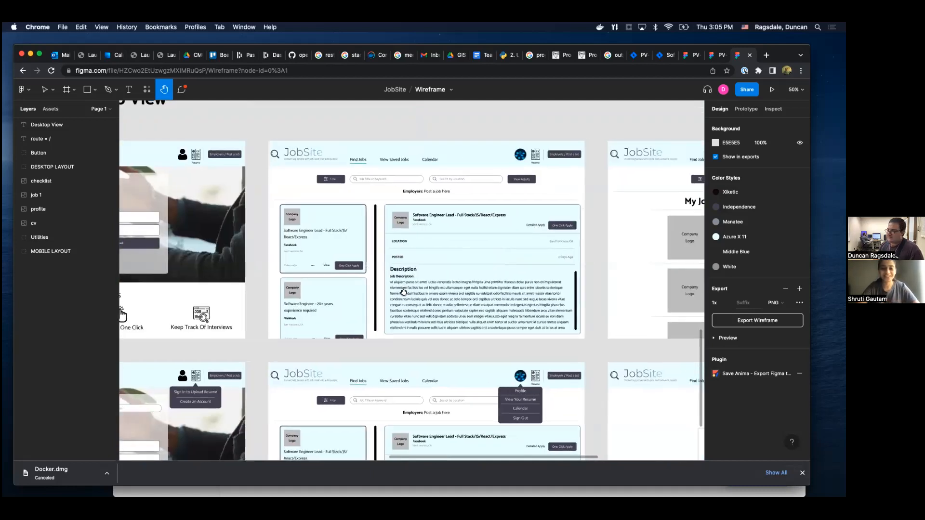
{"action": "scroll", "coordinate": [480, 321], "scroll_direction": "up", "scroll_amount": 2}
{"action": "left_click_drag", "start_coordinate": [480, 321], "coordinate": [470, 359]}
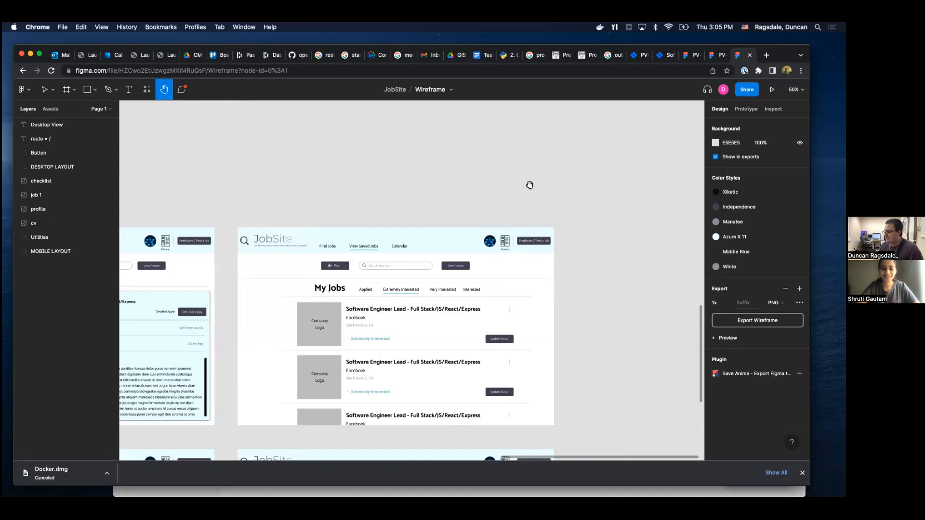
{"action": "left_click_drag", "start_coordinate": [529, 186], "coordinate": [507, 375]}
Return to the Mobile View section and look through its My Jobs, profile, filters, dashboard, login, menu and landing screens.
{"action": "left_click_drag", "start_coordinate": [492, 225], "coordinate": [668, 436]}
{"action": "scroll", "coordinate": [492, 212], "scroll_direction": "up", "scroll_amount": 2}
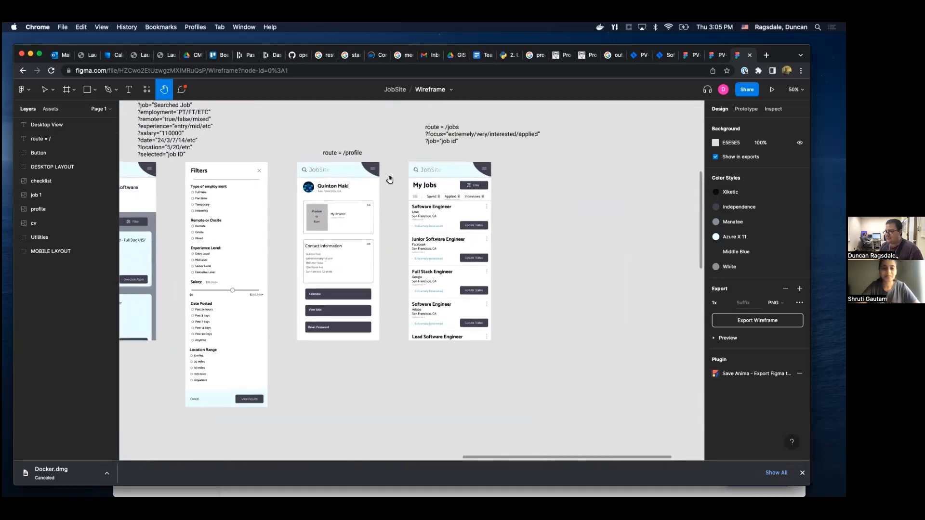
{"action": "scroll", "coordinate": [389, 180], "scroll_direction": "left", "scroll_amount": 3}
{"action": "scroll", "coordinate": [402, 291], "scroll_direction": "left", "scroll_amount": 4}
{"action": "scroll", "coordinate": [402, 291], "scroll_direction": "up", "scroll_amount": 1}
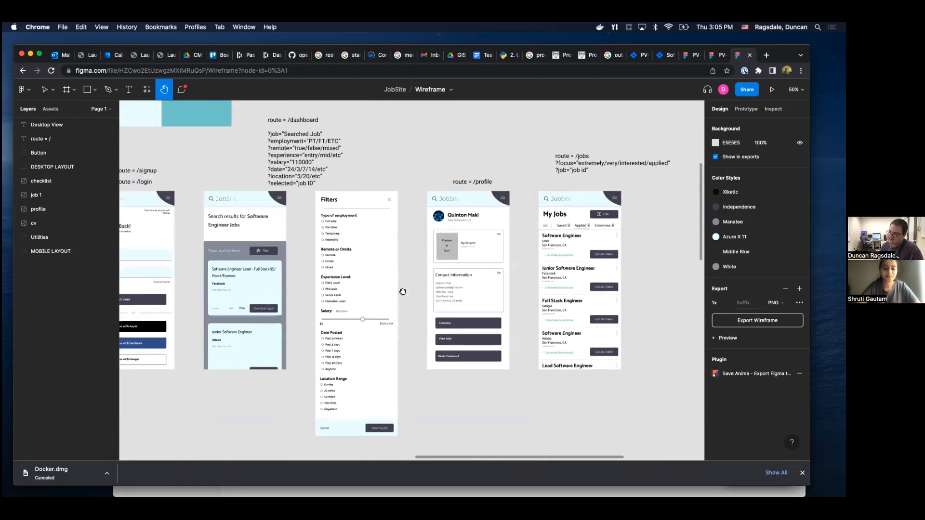
{"action": "scroll", "coordinate": [402, 292], "scroll_direction": "left", "scroll_amount": 10}
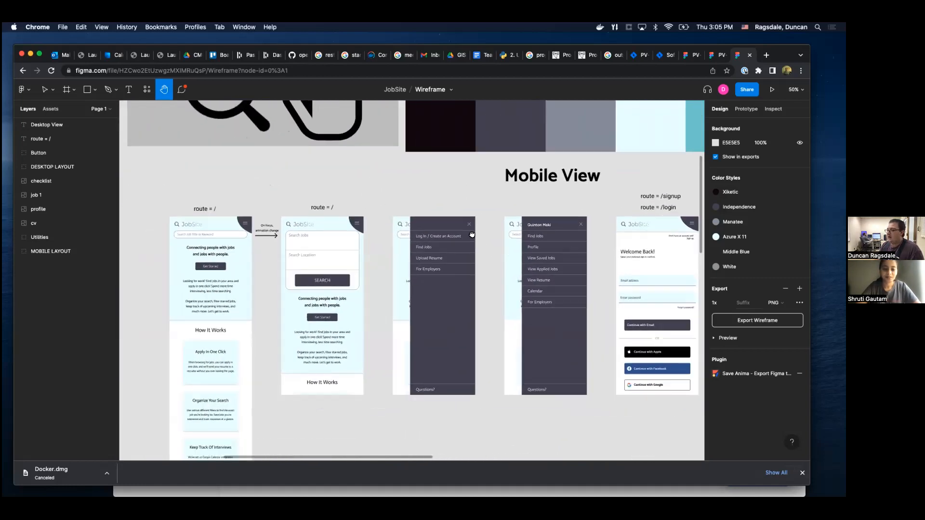
{"action": "scroll", "coordinate": [472, 235], "scroll_direction": "left", "scroll_amount": 2}
{"action": "scroll", "coordinate": [472, 235], "scroll_direction": "down", "scroll_amount": 1}
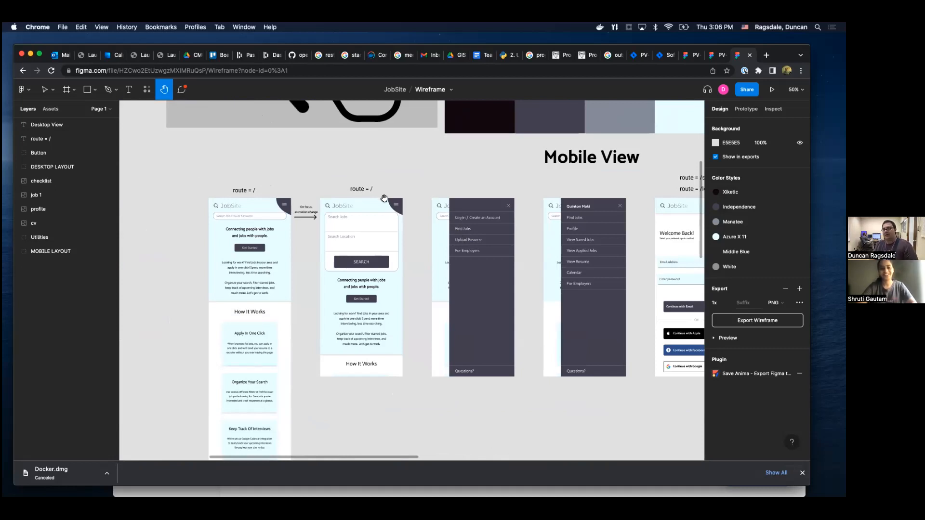
Look over the wireframe's font samples, JobSite logos, icons and colour palette above the Mobile View section.
{"action": "left_click_drag", "start_coordinate": [371, 181], "coordinate": [380, 327]}
{"action": "scroll", "coordinate": [396, 260], "scroll_direction": "up", "scroll_amount": 3}
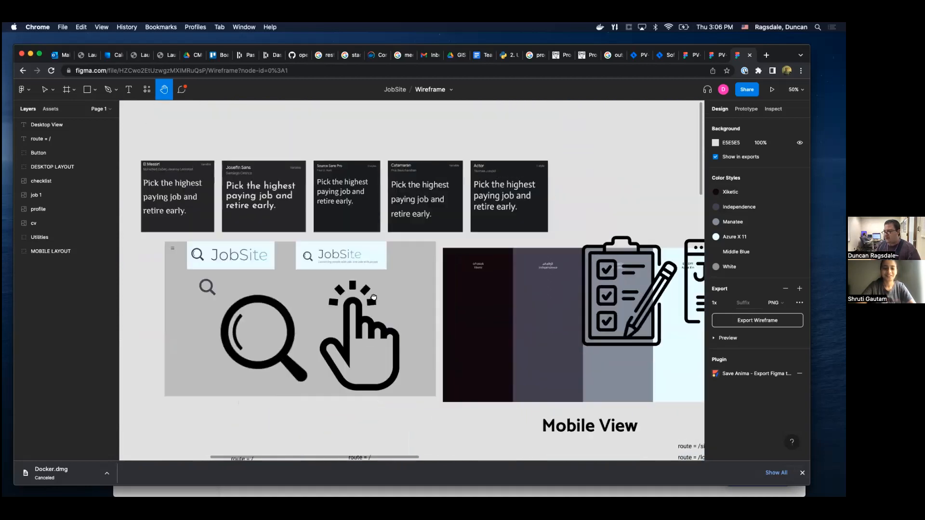
{"action": "scroll", "coordinate": [433, 265], "scroll_direction": "down", "scroll_amount": 6}
{"action": "scroll", "coordinate": [482, 270], "scroll_direction": "right", "scroll_amount": 4}
{"action": "scroll", "coordinate": [526, 274], "scroll_direction": "right", "scroll_amount": 3}
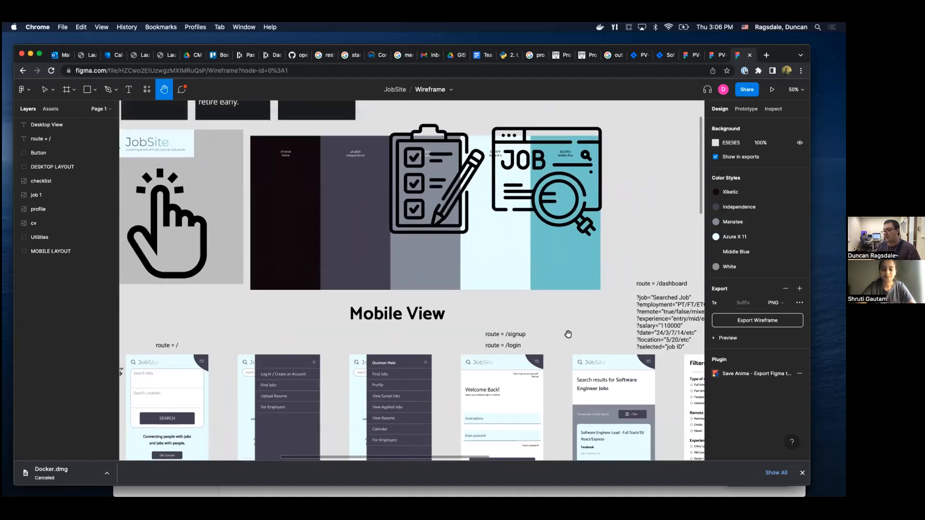
Examine the two Mobile View landing screens at route = / and their on-focus search animation change.
{"action": "scroll", "coordinate": [544, 253], "scroll_direction": "down", "scroll_amount": 4}
{"action": "scroll", "coordinate": [578, 241], "scroll_direction": "left", "scroll_amount": 3}
{"action": "scroll", "coordinate": [619, 233], "scroll_direction": "left", "scroll_amount": 3}
{"action": "scroll", "coordinate": [620, 232], "scroll_direction": "down", "scroll_amount": 1}
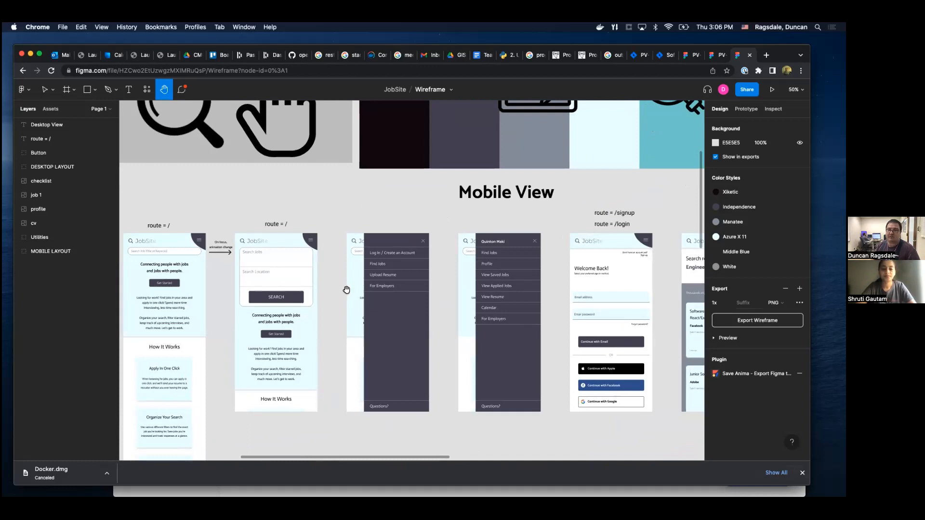
{"action": "scroll", "coordinate": [345, 299], "scroll_direction": "left", "scroll_amount": 5}
{"action": "scroll", "coordinate": [344, 298], "scroll_direction": "down", "scroll_amount": 1}
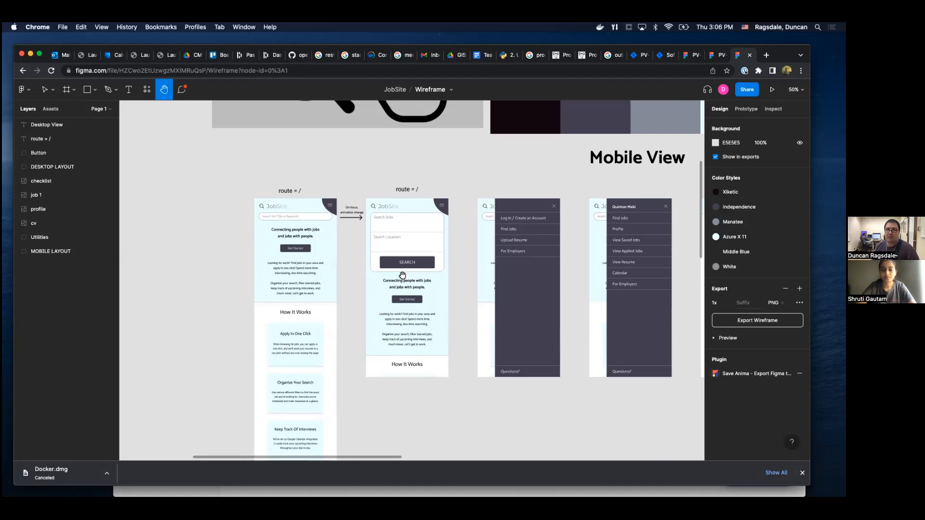
{"action": "scroll", "coordinate": [457, 374], "scroll_direction": "down", "scroll_amount": 10}
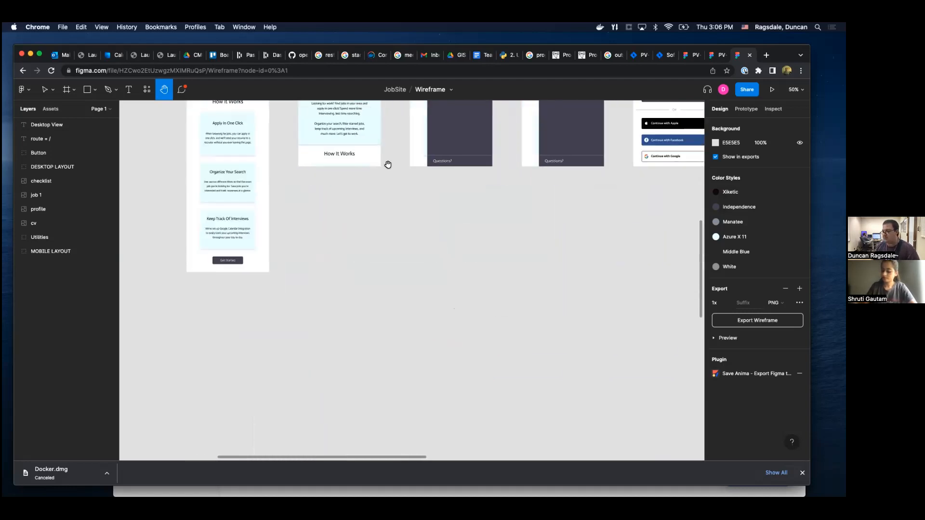
Review the Desktop View landing, Create an Account, dropdown, Find Jobs, My Jobs and profile pages.
{"action": "scroll", "coordinate": [435, 292], "scroll_direction": "down", "scroll_amount": 5}
{"action": "scroll", "coordinate": [434, 292], "scroll_direction": "left", "scroll_amount": 3}
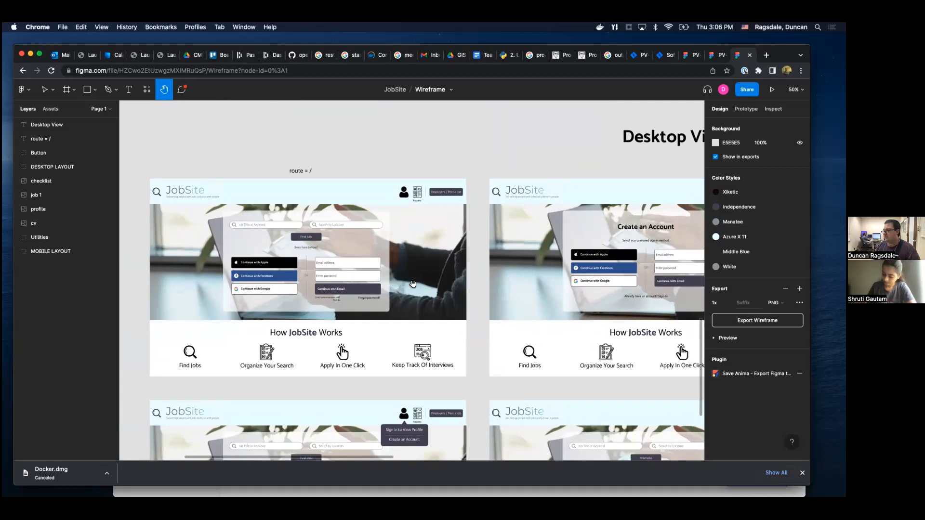
{"action": "left_click_drag", "start_coordinate": [465, 317], "coordinate": [437, 260]}
{"action": "scroll", "coordinate": [437, 260], "scroll_direction": "down", "scroll_amount": 6}
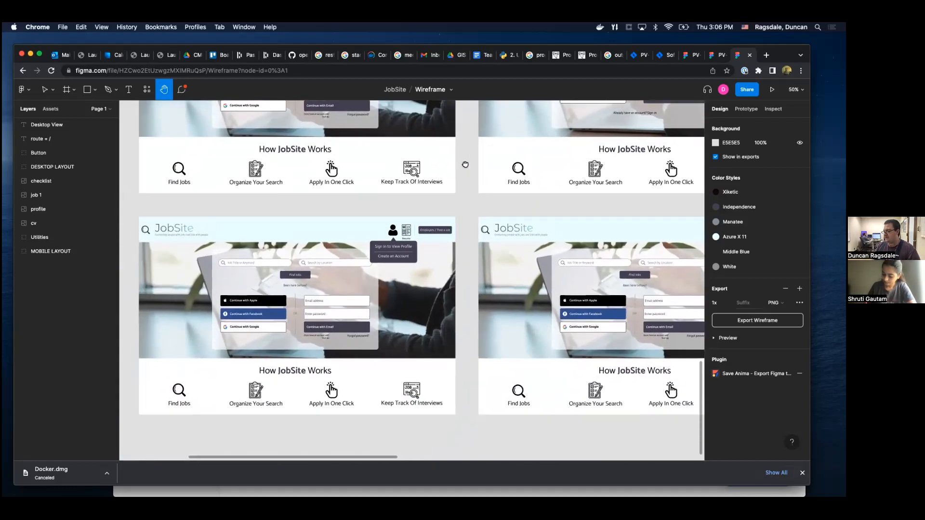
{"action": "scroll", "coordinate": [272, 186], "scroll_direction": "right", "scroll_amount": 3}
{"action": "scroll", "coordinate": [272, 186], "scroll_direction": "up", "scroll_amount": 3}
{"action": "scroll", "coordinate": [272, 186], "scroll_direction": "right", "scroll_amount": 15}
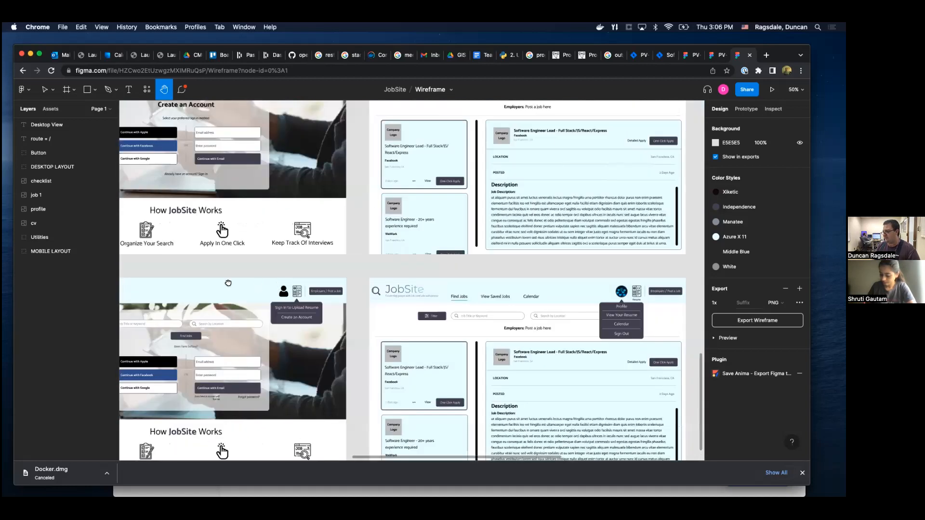
{"action": "scroll", "coordinate": [316, 246], "scroll_direction": "right", "scroll_amount": 5}
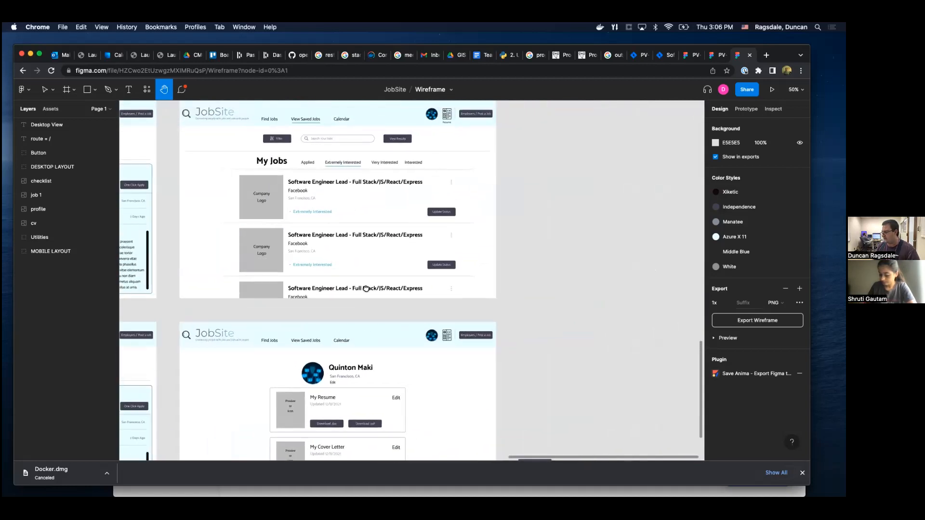
{"action": "scroll", "coordinate": [428, 172], "scroll_direction": "down", "scroll_amount": 2}
{"action": "left_click_drag", "start_coordinate": [451, 235], "coordinate": [632, 425]}
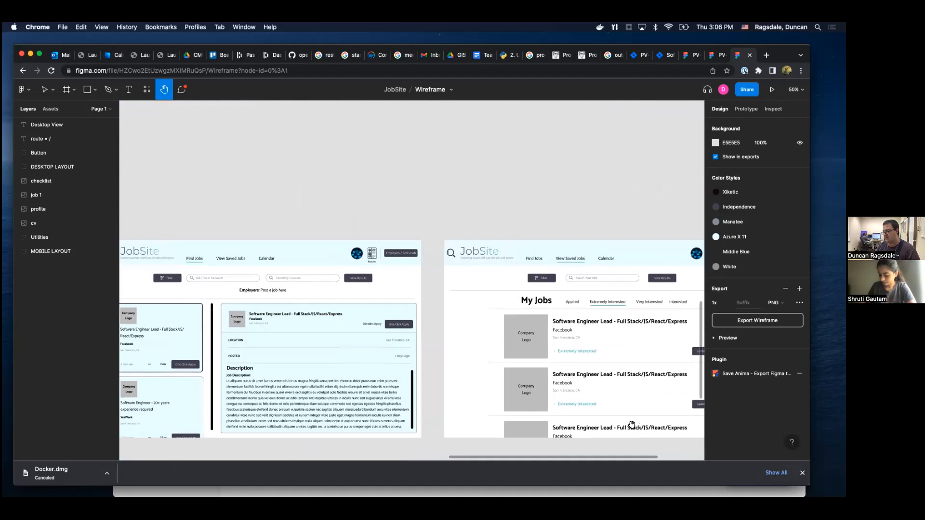
Go back to the Mobile View section and examine the signed-out and signed-in navigation menu screens.
{"action": "left_click_drag", "start_coordinate": [298, 184], "coordinate": [508, 364]}
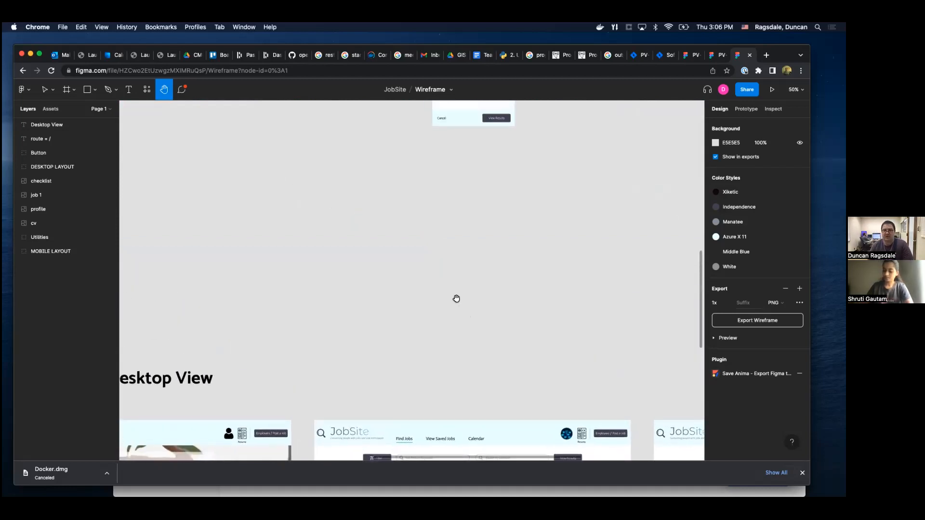
{"action": "left_click_drag", "start_coordinate": [246, 223], "coordinate": [374, 366]}
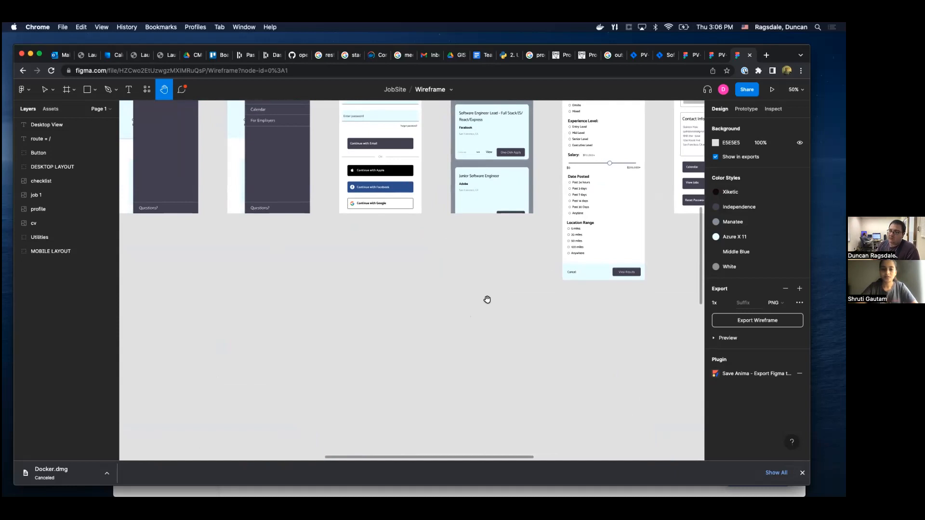
{"action": "left_click_drag", "start_coordinate": [337, 247], "coordinate": [472, 396]}
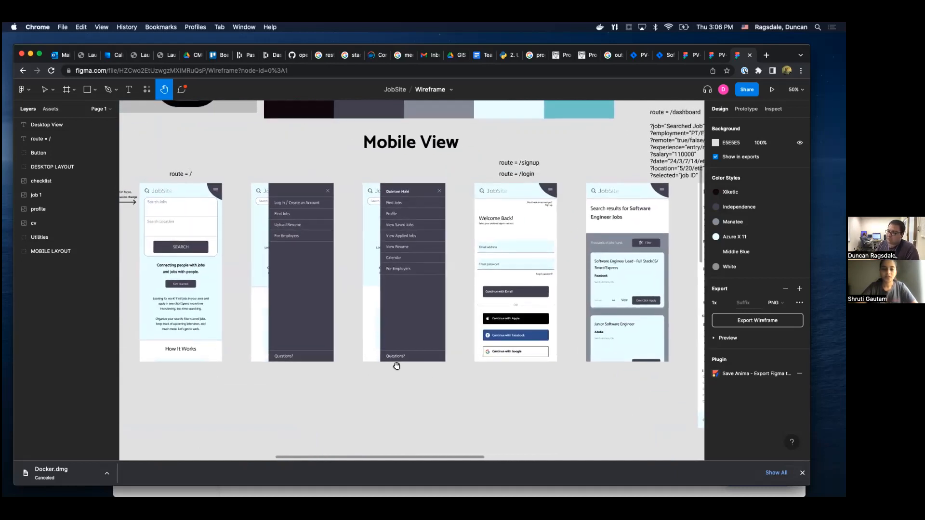
{"action": "scroll", "coordinate": [397, 366], "scroll_direction": "left", "scroll_amount": 5}
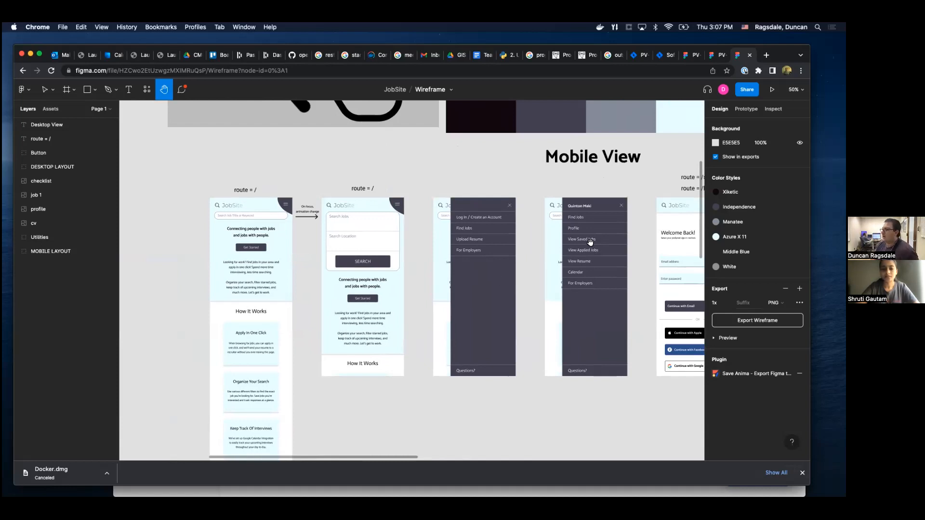
Review the font samples, logo variants, icons and colour swatches at the start of the wireframe again.
{"action": "scroll", "coordinate": [536, 178], "scroll_direction": "up", "scroll_amount": 5}
{"action": "scroll", "coordinate": [536, 178], "scroll_direction": "right", "scroll_amount": 3}
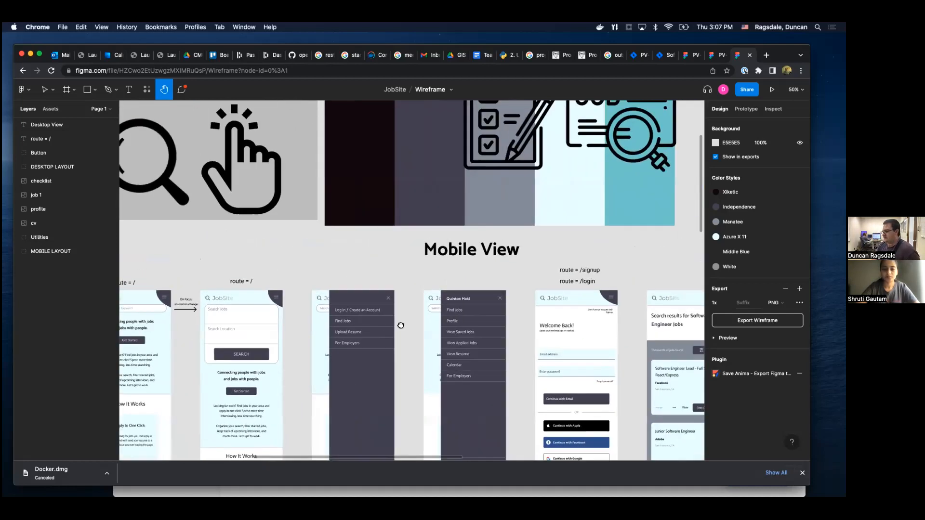
{"action": "scroll", "coordinate": [405, 206], "scroll_direction": "up", "scroll_amount": 4}
{"action": "scroll", "coordinate": [405, 206], "scroll_direction": "left", "scroll_amount": 3}
{"action": "scroll", "coordinate": [481, 265], "scroll_direction": "down", "scroll_amount": 4}
{"action": "scroll", "coordinate": [481, 264], "scroll_direction": "right", "scroll_amount": 3}
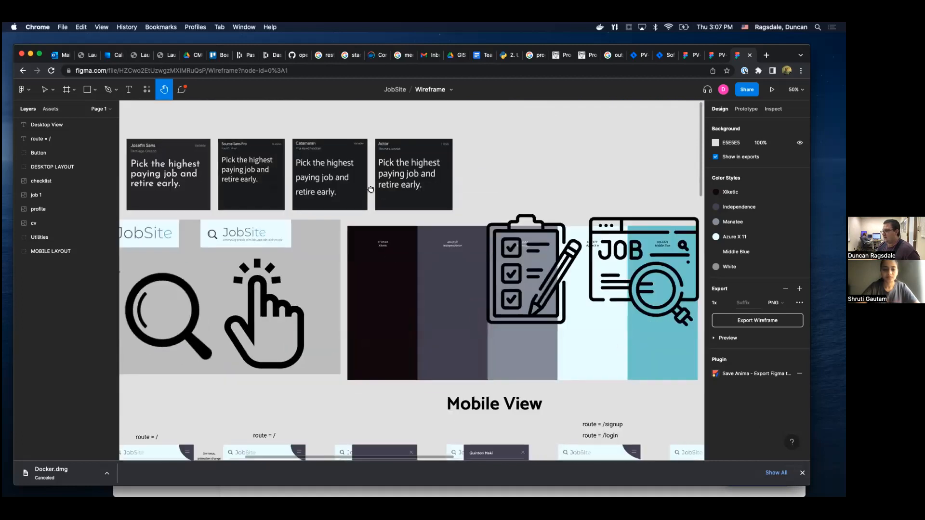
{"action": "left_click_drag", "start_coordinate": [584, 328], "coordinate": [487, 255]}
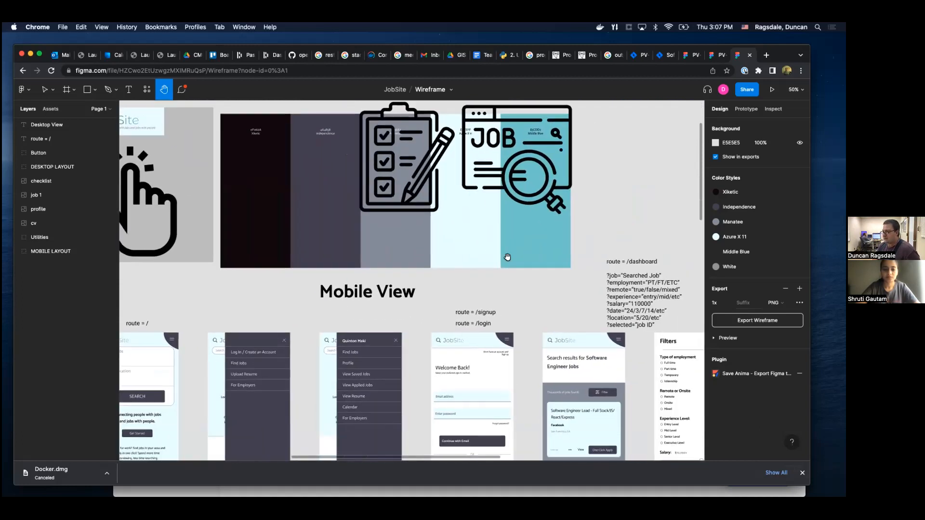
Examine the mobile dashboard, Filters, /profile and /jobs screens together with their route and query-parameter notes.
{"action": "scroll", "coordinate": [620, 296], "scroll_direction": "down", "scroll_amount": 4}
{"action": "scroll", "coordinate": [621, 296], "scroll_direction": "right", "scroll_amount": 8}
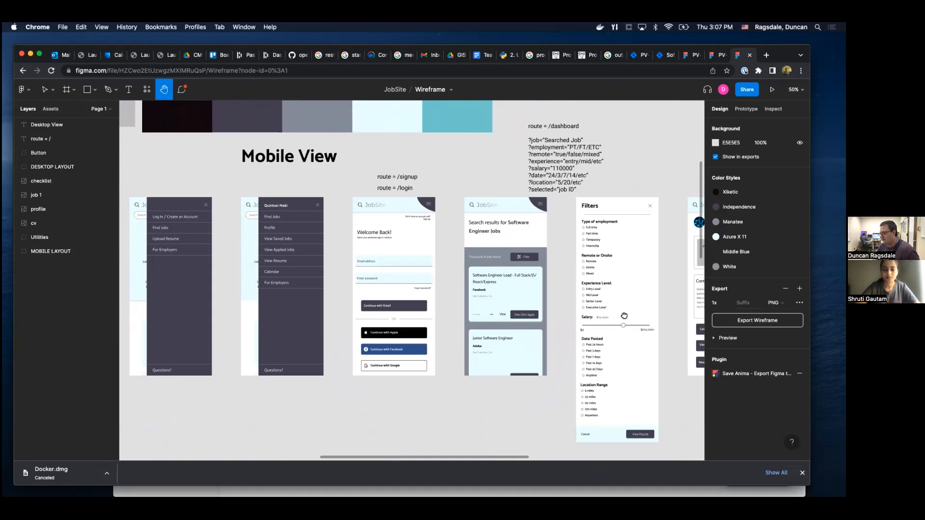
{"action": "scroll", "coordinate": [533, 313], "scroll_direction": "up", "scroll_amount": 1}
{"action": "scroll", "coordinate": [533, 313], "scroll_direction": "right", "scroll_amount": 1}
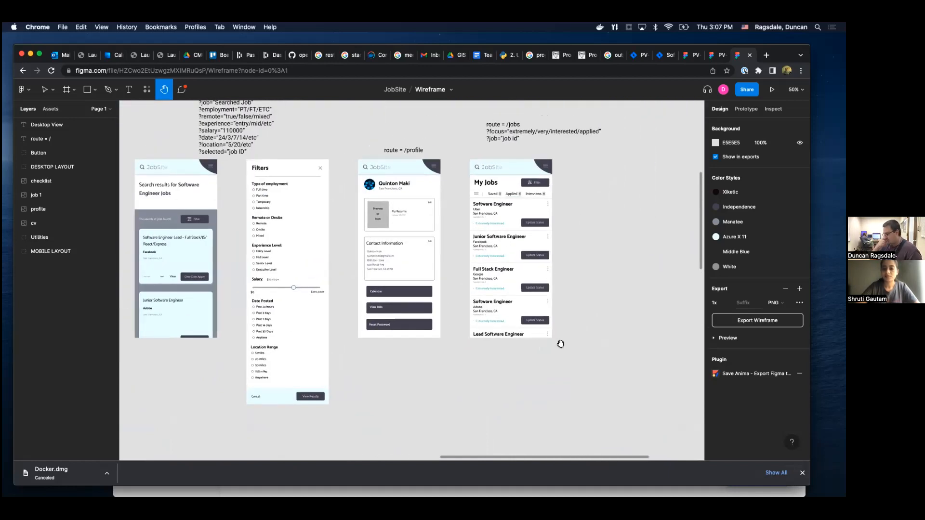
Look over the full-length mobile landing page, then the Desktop View landing and Create an Account pages.
{"action": "left_click_drag", "start_coordinate": [417, 376], "coordinate": [550, 151]}
{"action": "left_click_drag", "start_coordinate": [421, 190], "coordinate": [625, 395]}
{"action": "scroll", "coordinate": [402, 305], "scroll_direction": "left", "scroll_amount": 5}
{"action": "scroll", "coordinate": [402, 304], "scroll_direction": "down", "scroll_amount": 2}
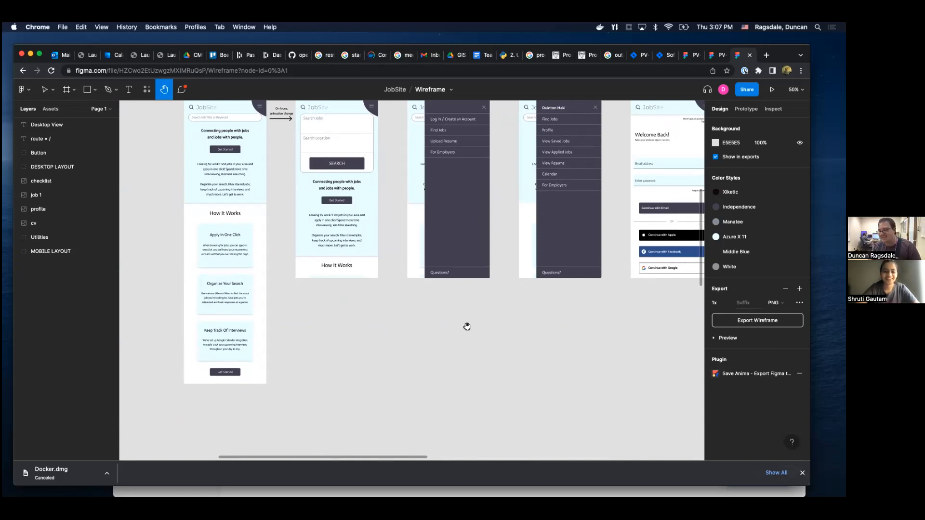
{"action": "left_click_drag", "start_coordinate": [387, 400], "coordinate": [323, 199]}
{"action": "left_click_drag", "start_coordinate": [406, 352], "coordinate": [510, 141]}
{"action": "left_click_drag", "start_coordinate": [464, 339], "coordinate": [431, 397]}
{"action": "left_click_drag", "start_coordinate": [665, 194], "coordinate": [626, 242]}
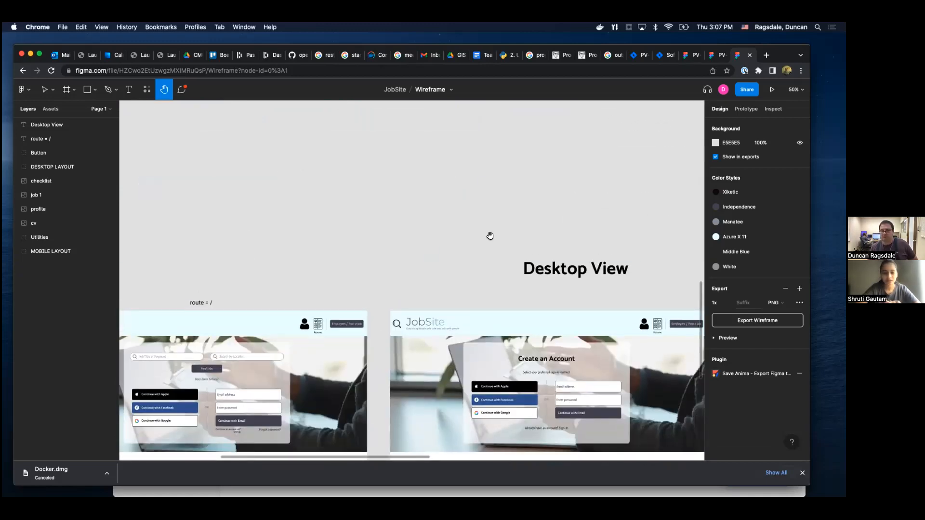
Switch to the PV-Validation-Hub Suggested Architecture diagram.
{"action": "left_click", "coordinate": [685, 55]}
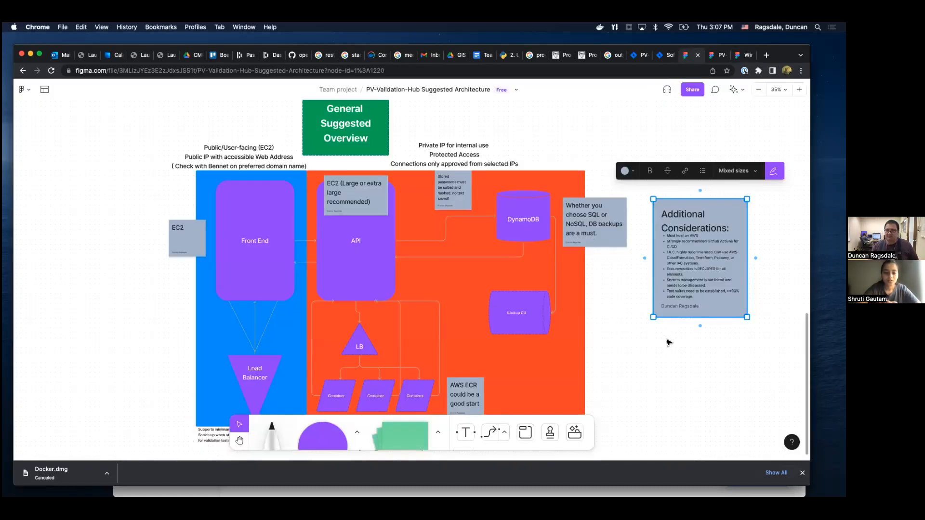